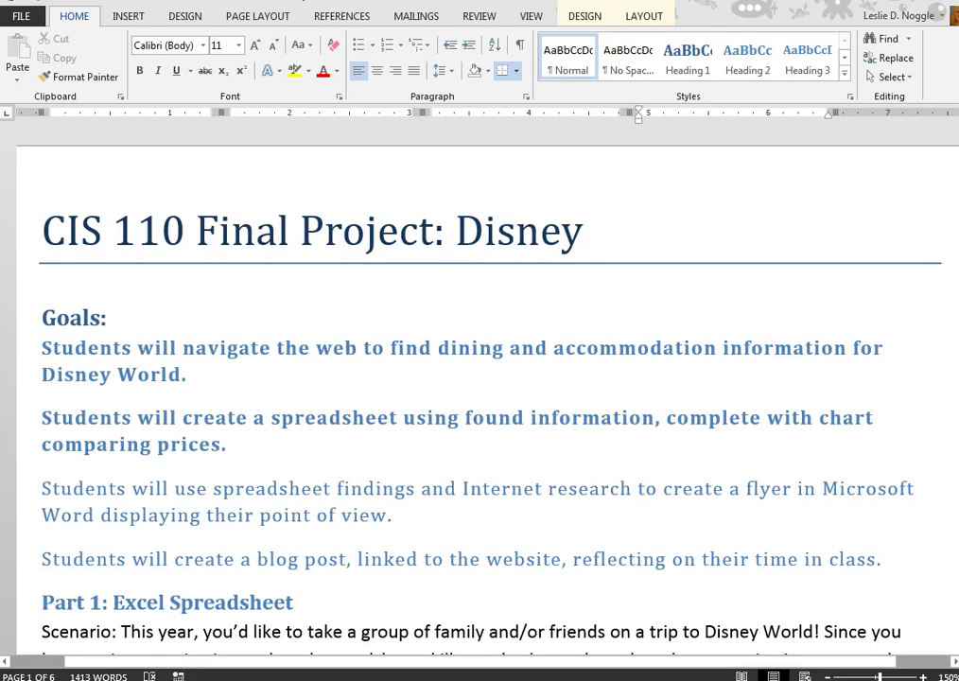
# Step: Scroll down to the Part 1: Excel Spreadsheet scenario and its spreadsheet setup steps
pyautogui.moveTo(953, 128); pyautogui.dragTo(953, 160)
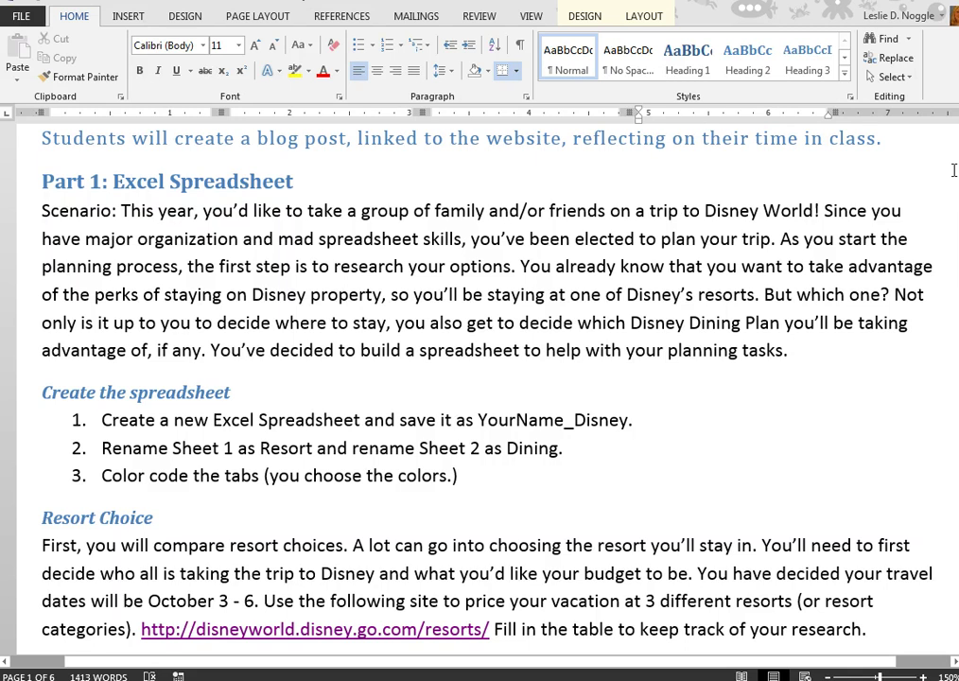
# Step: Scroll to the Resort Choice section and place the cursor in the disneyworld resorts pricing link
pyautogui.scroll(-5, 473, 378)
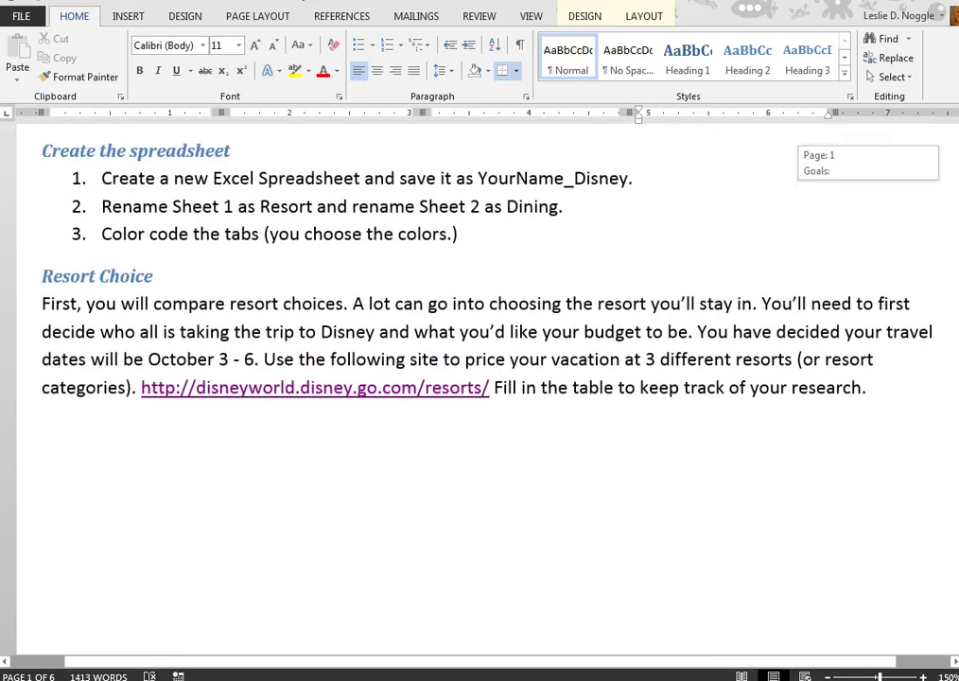
pyautogui.scroll(-3, 472, 378)
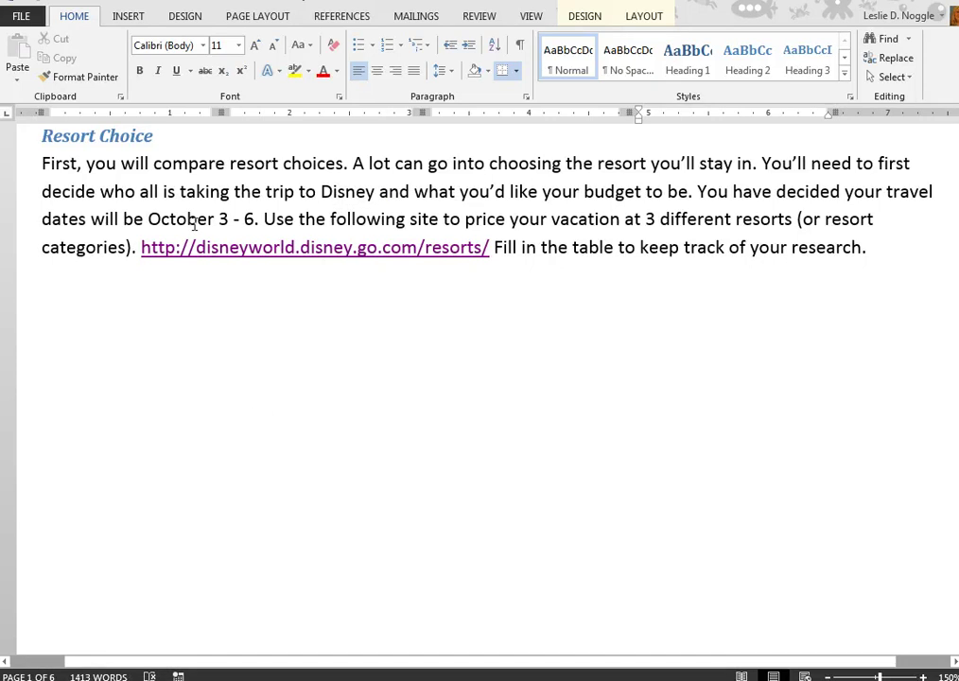
pyautogui.click(294, 246)
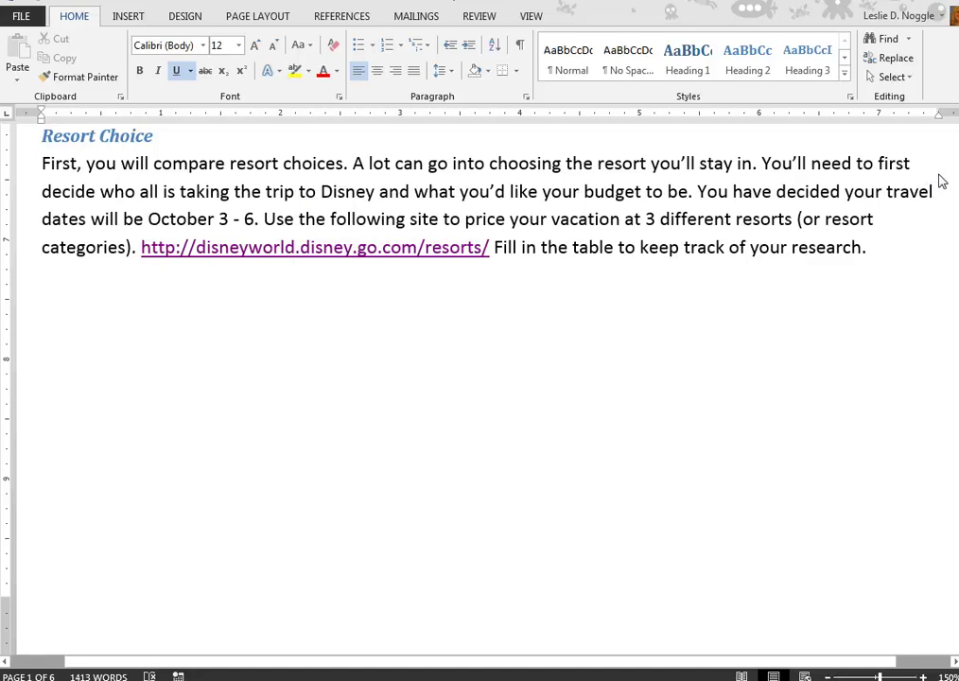
pyautogui.scroll(-5, 480, 378)
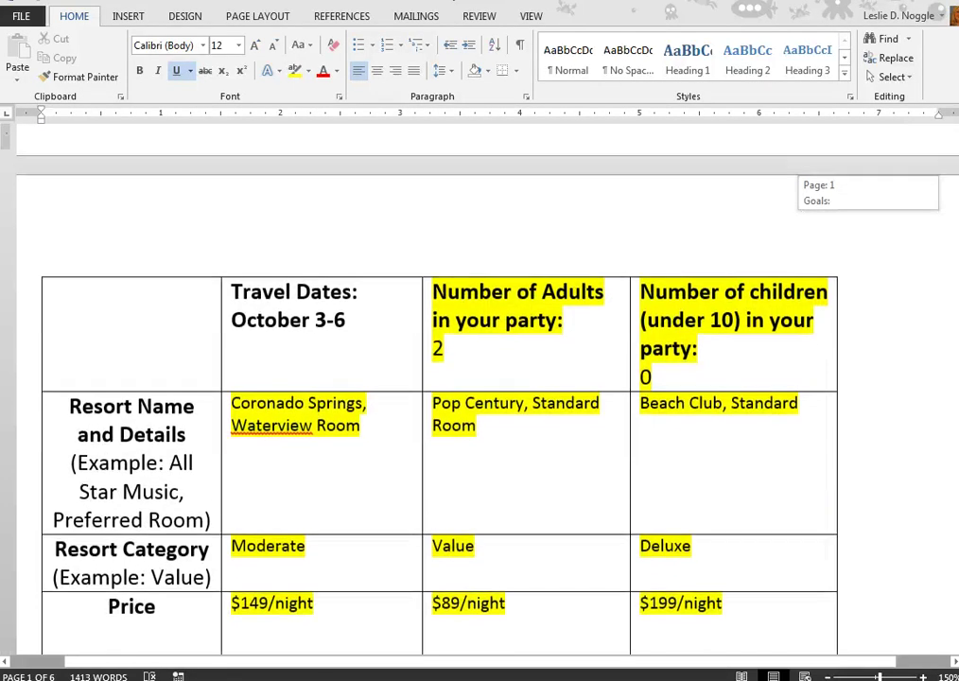
pyautogui.scroll(5, 480, 378)
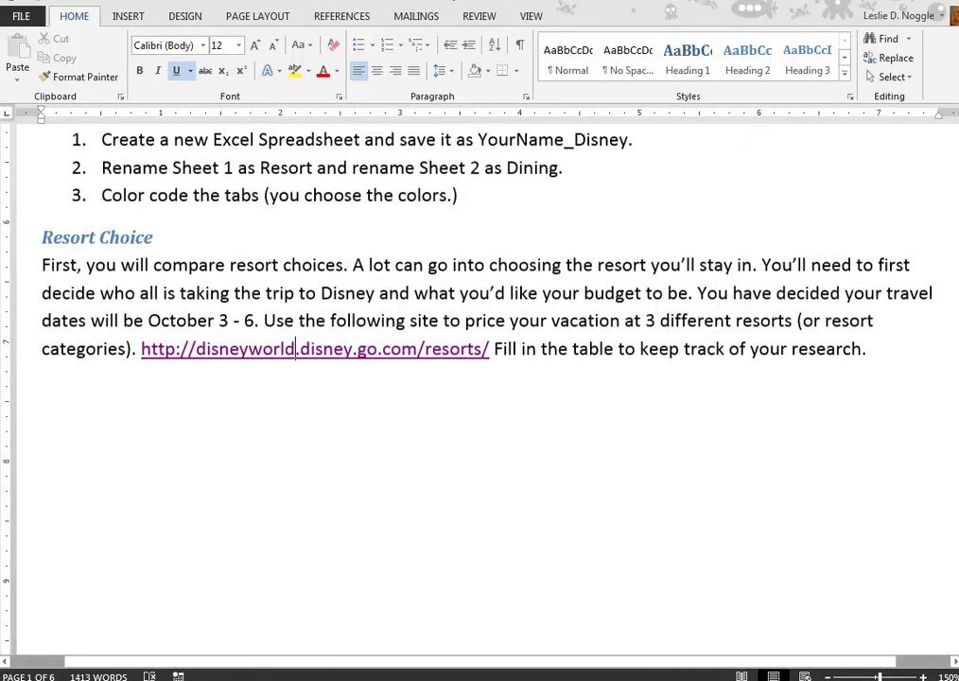
# Step: Follow the resorts link to the Walt Disney World resorts page
pyautogui.keyDown('ctrl'); pyautogui.click(296, 348); pyautogui.keyUp('ctrl')
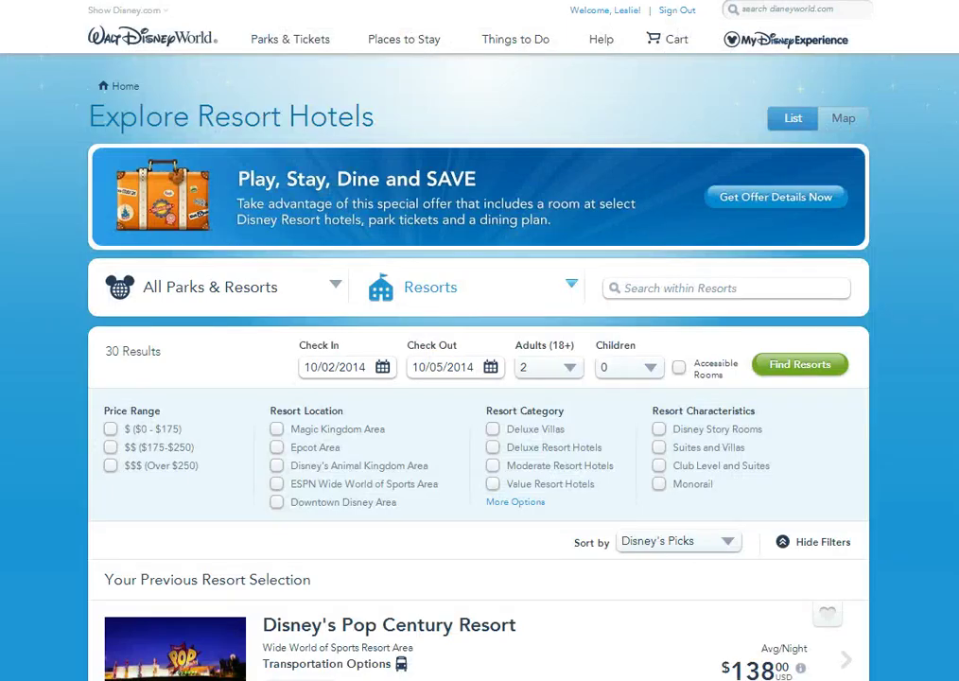
pyautogui.scroll(-3, 944, 362)
pyautogui.scroll(3, 943, 362)
pyautogui.scroll(-2, 948, 352)
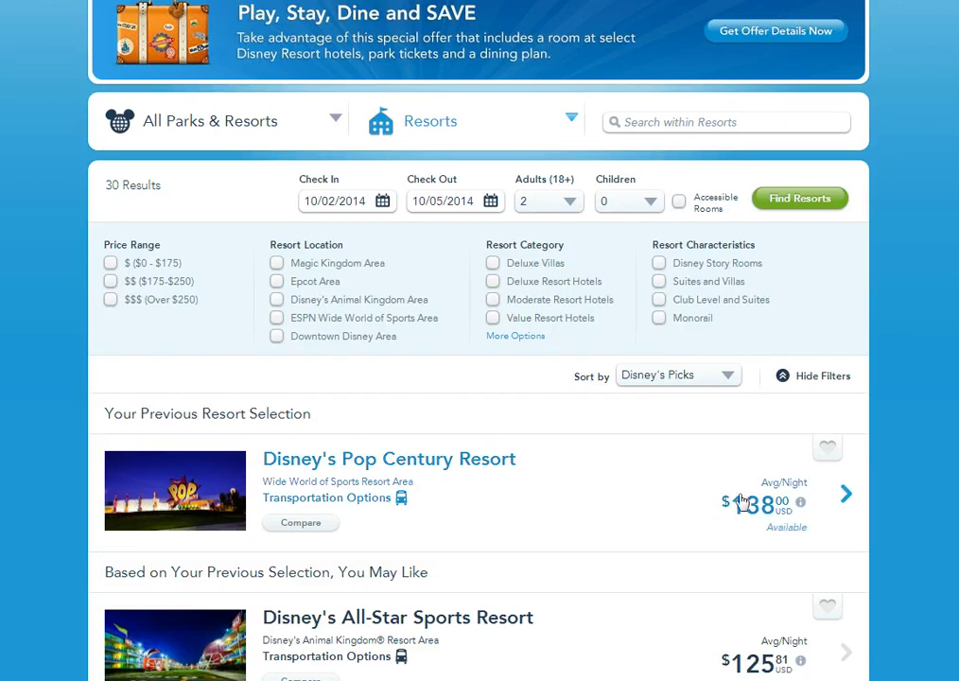
# Step: Set the stay to check in October 3 and check out October 6, 2014
pyautogui.click(382, 201)
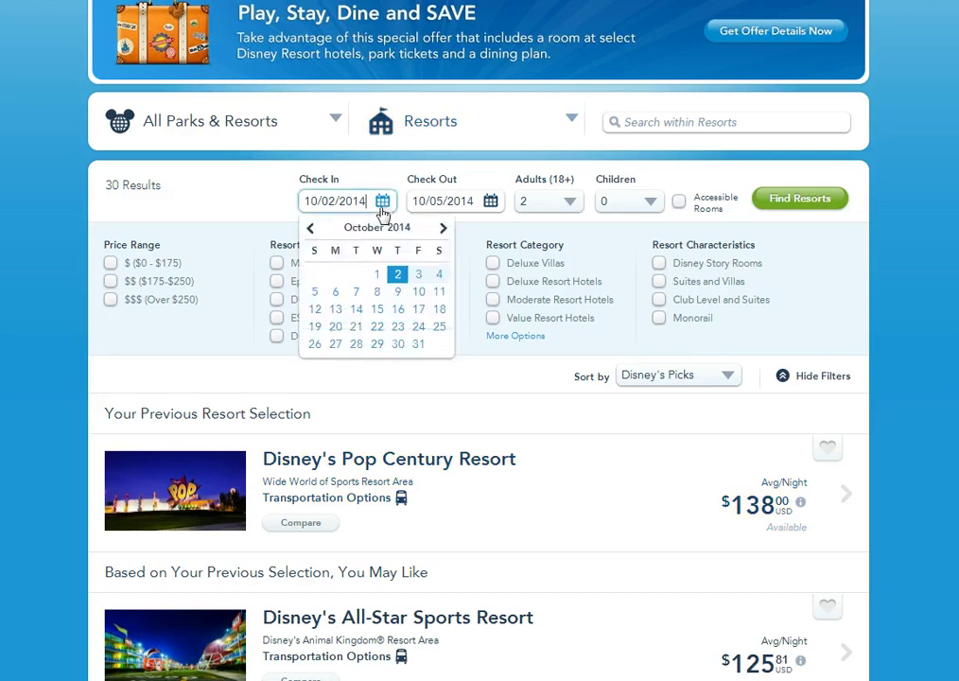
pyautogui.click(419, 279)
pyautogui.click(489, 204)
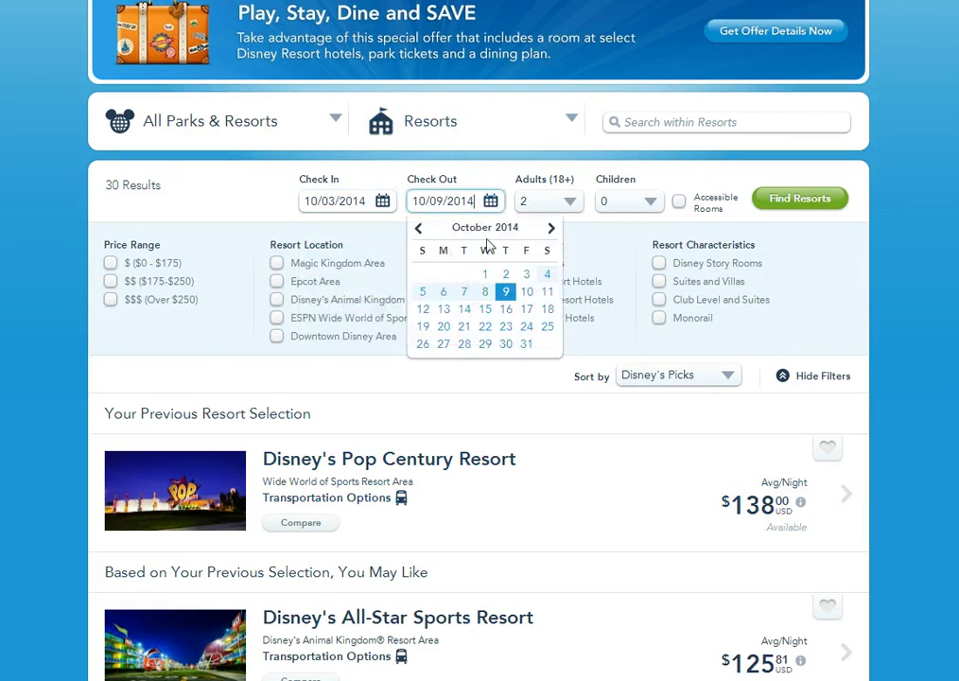
pyautogui.click(440, 293)
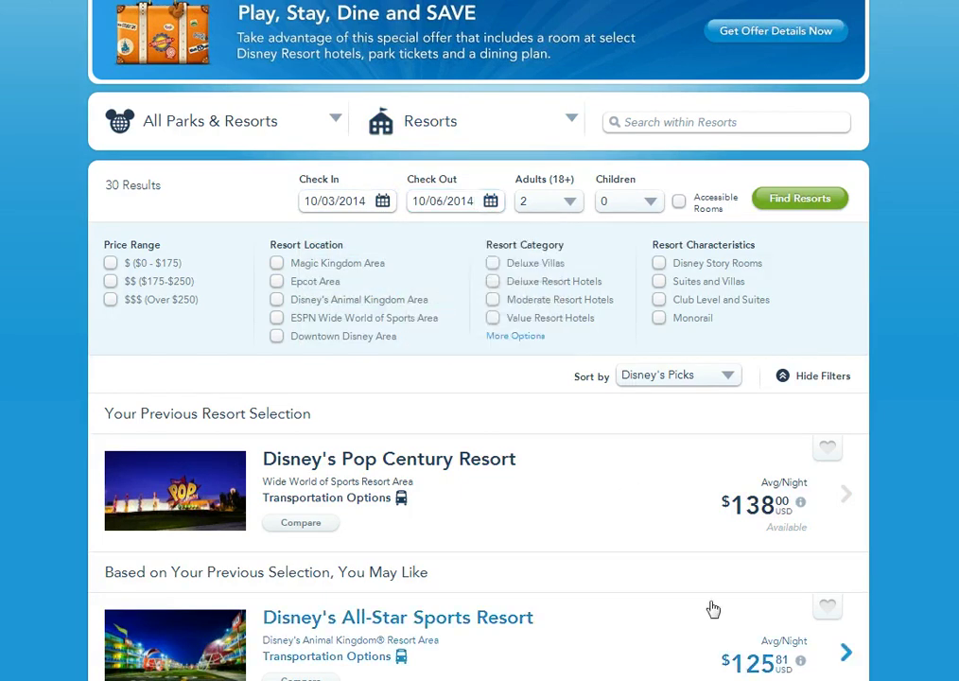
pyautogui.scroll(-3, 690, 573)
pyautogui.scroll(3, 676, 557)
pyautogui.scroll(-3, 671, 550)
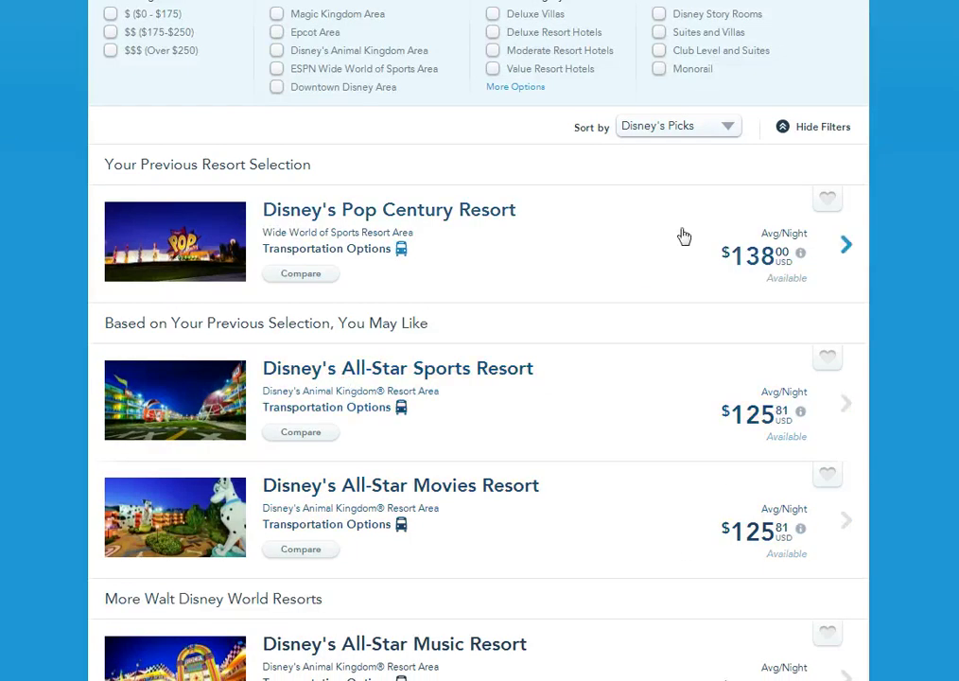
# Step: Review Pop Century Resort's room rates, then go back to the resort results list
pyautogui.click(797, 277)
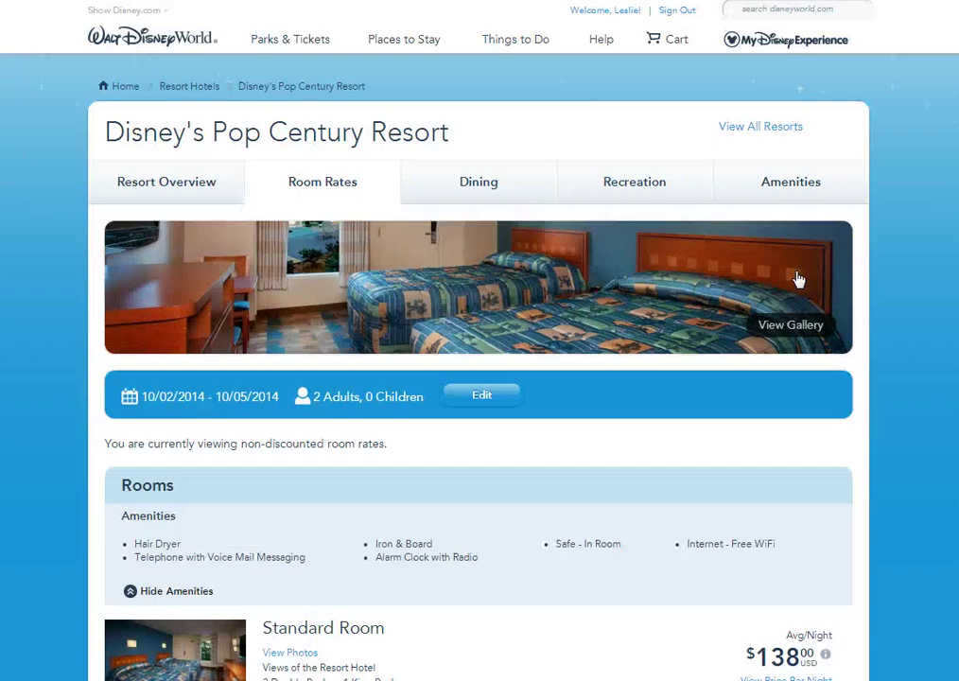
pyautogui.scroll(-4, 642, 564)
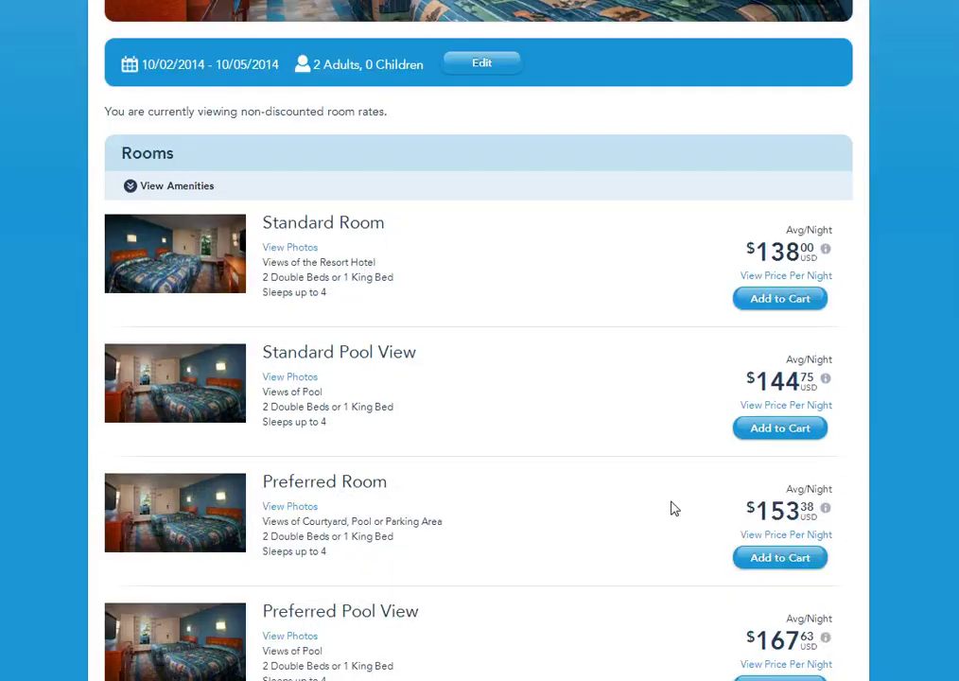
pyautogui.scroll(-2, 652, 467)
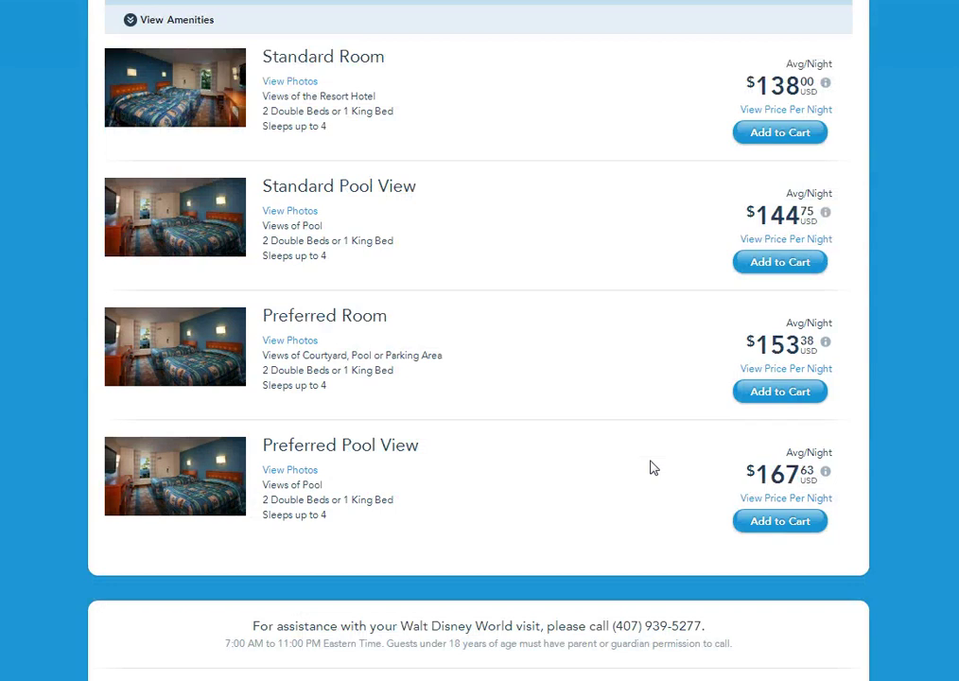
pyautogui.scroll(2, 652, 467)
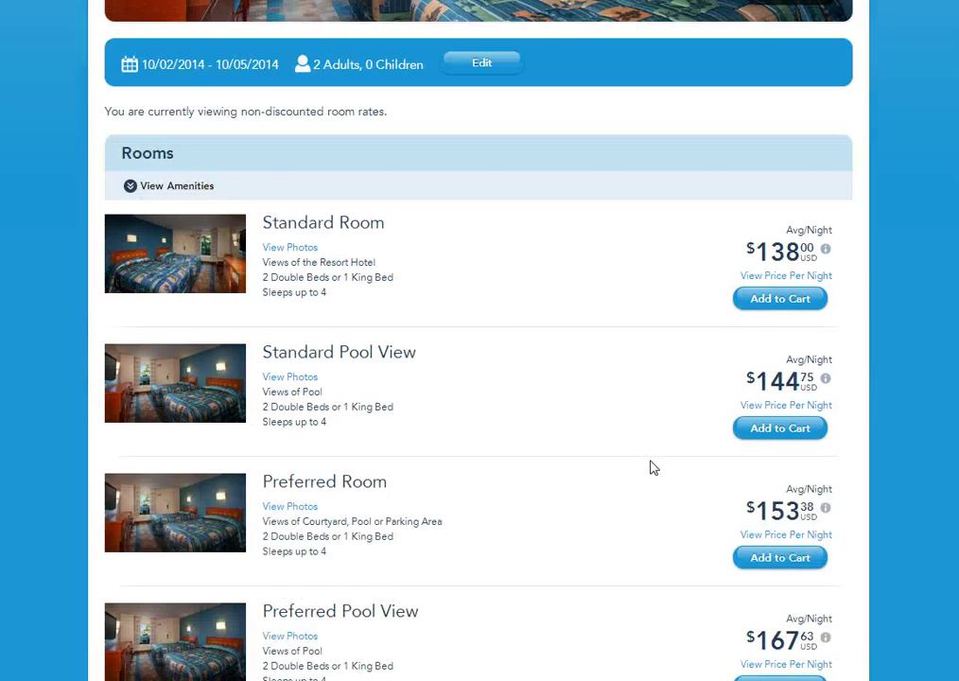
pyautogui.click(775, 298)
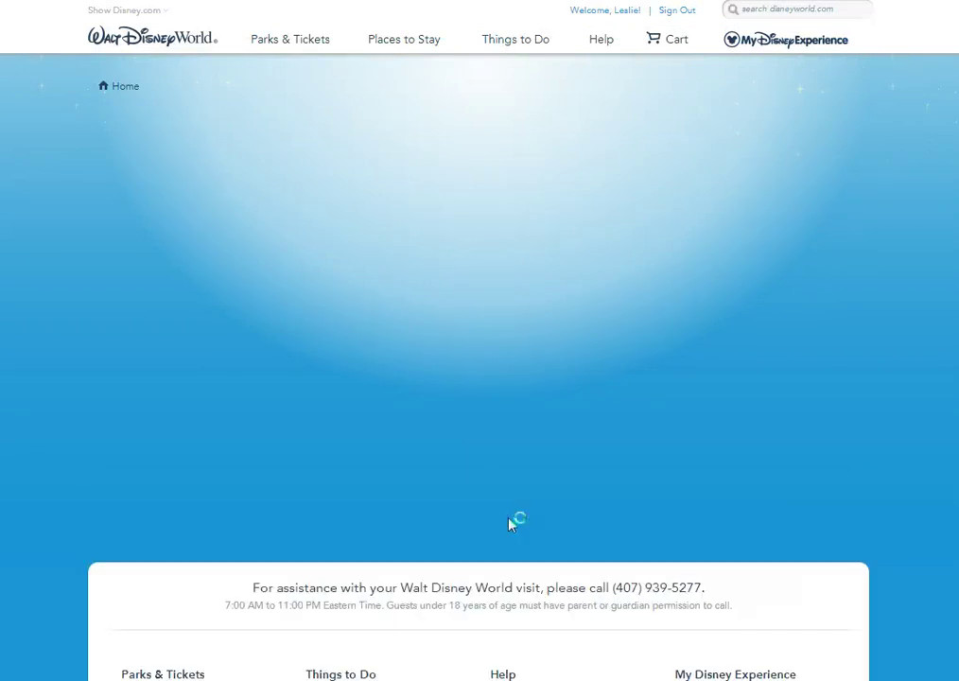
pyautogui.scroll(-5, 516, 518)
pyautogui.scroll(2, 614, 523)
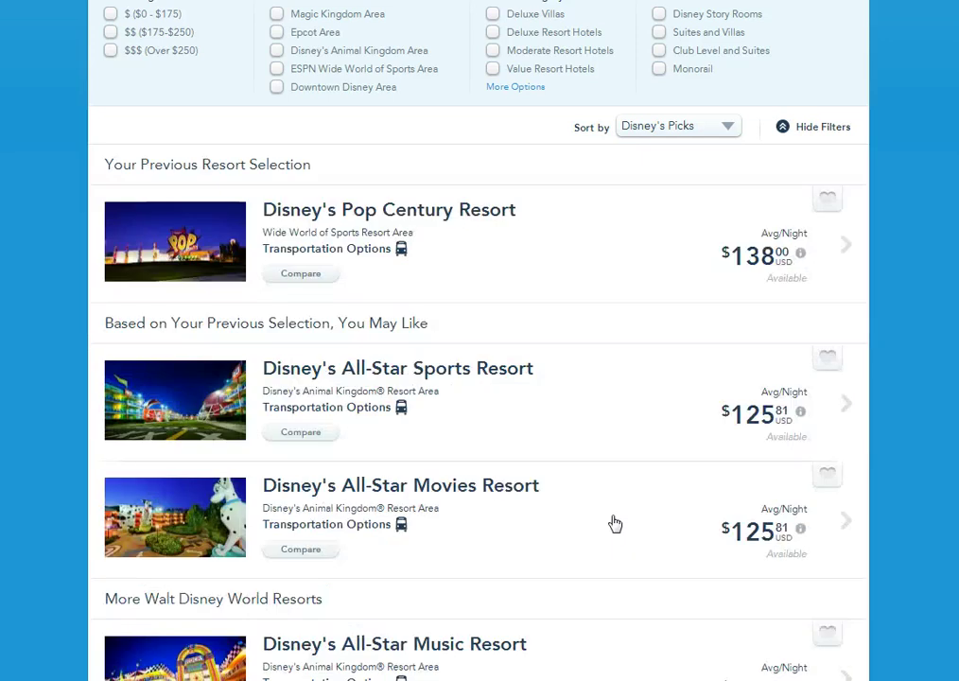
# Step: Add a Coronado Springs Resort Standard View room to the cart
pyautogui.scroll(-4, 615, 523)
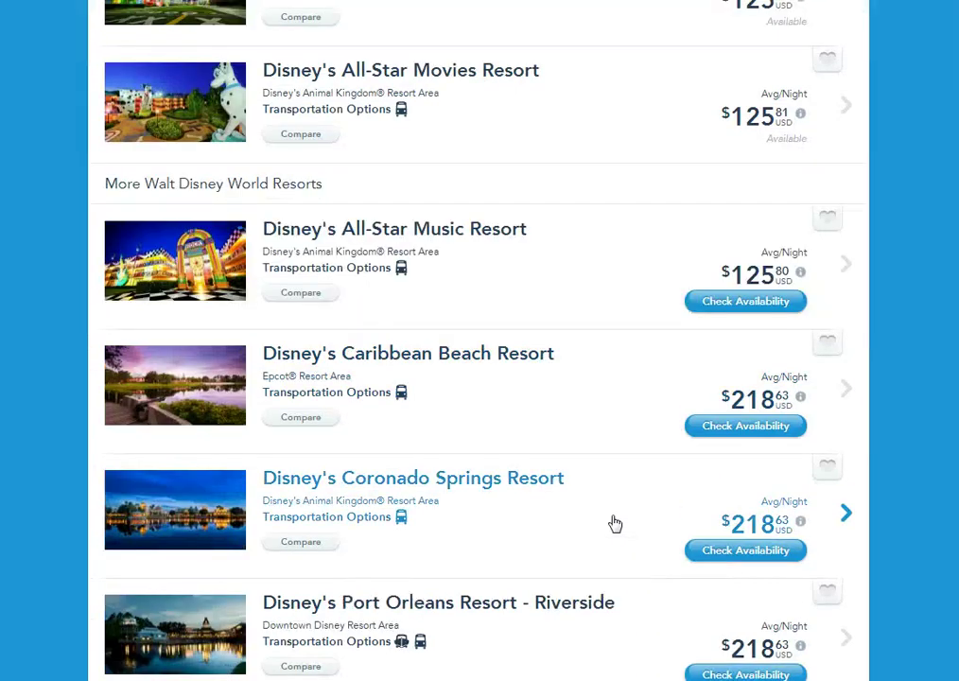
pyautogui.scroll(-3, 615, 523)
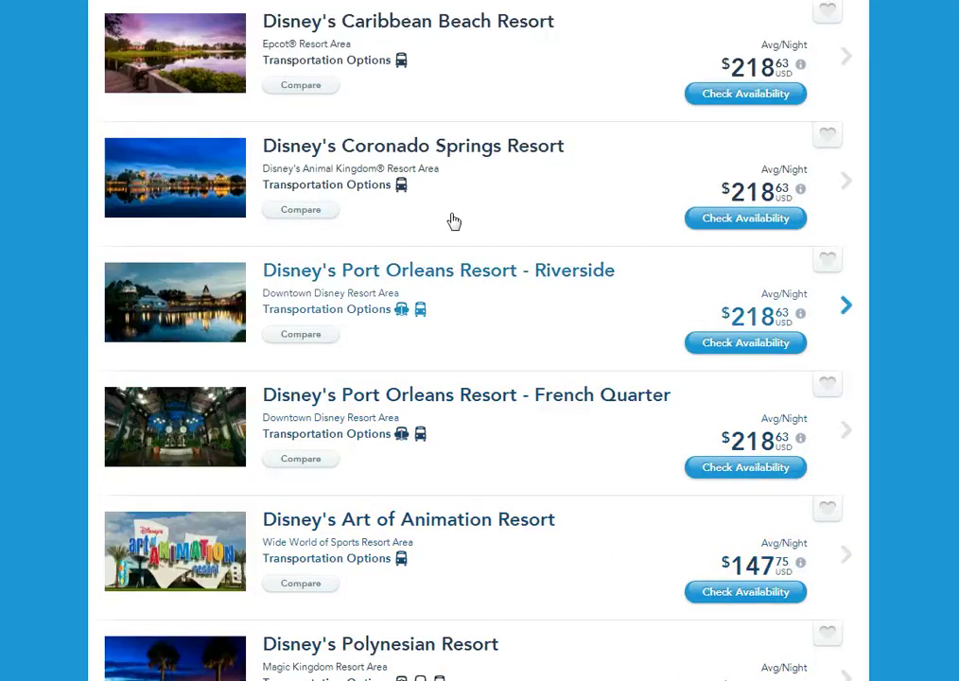
pyautogui.click(762, 218)
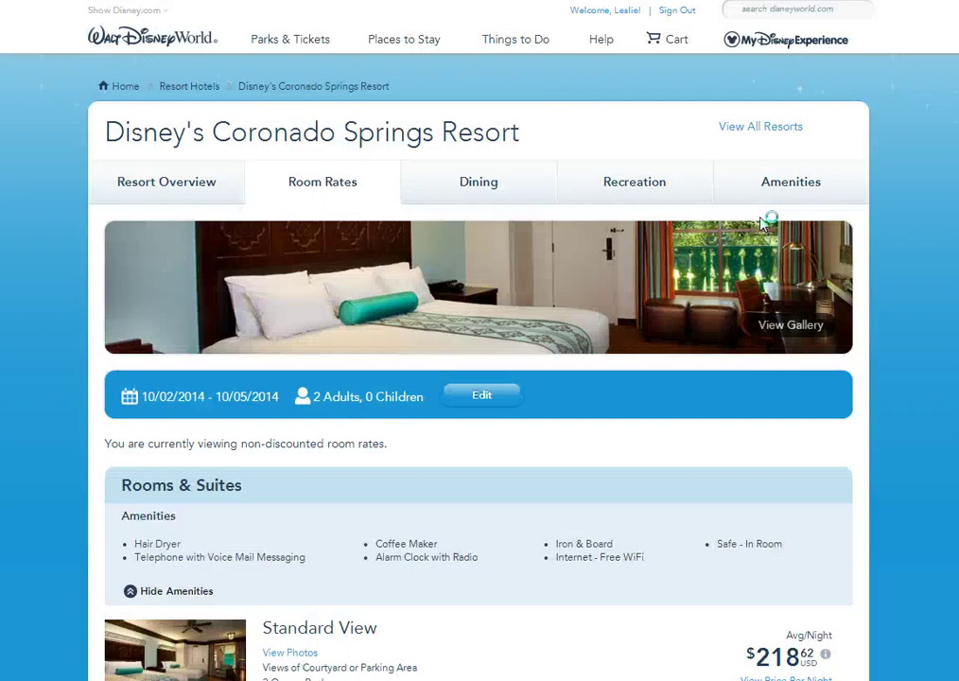
pyautogui.scroll(-2, 558, 454)
pyautogui.scroll(-5, 555, 461)
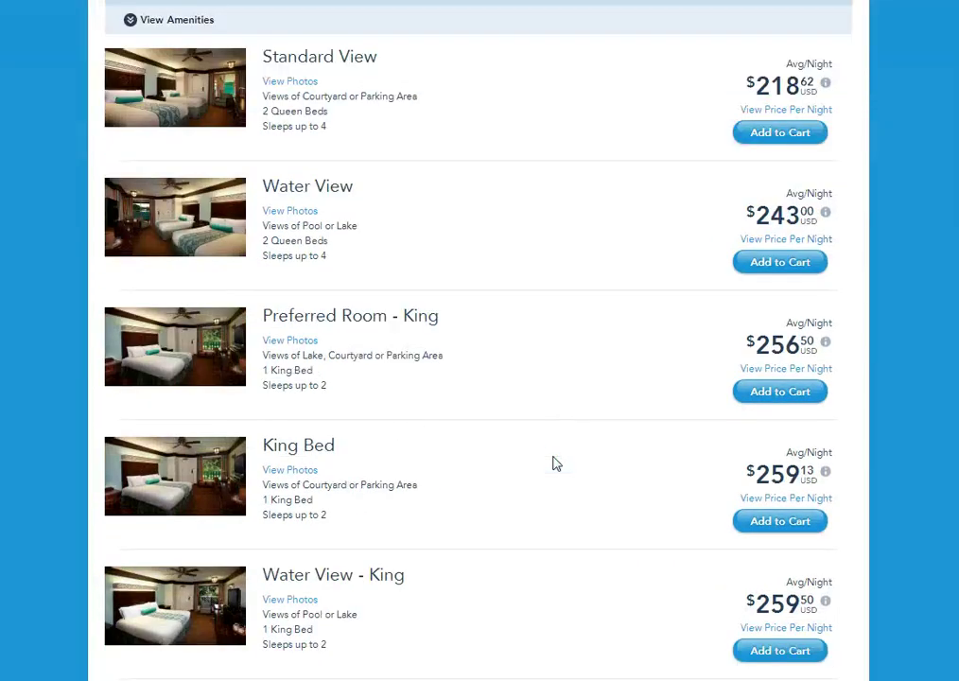
pyautogui.scroll(3, 556, 464)
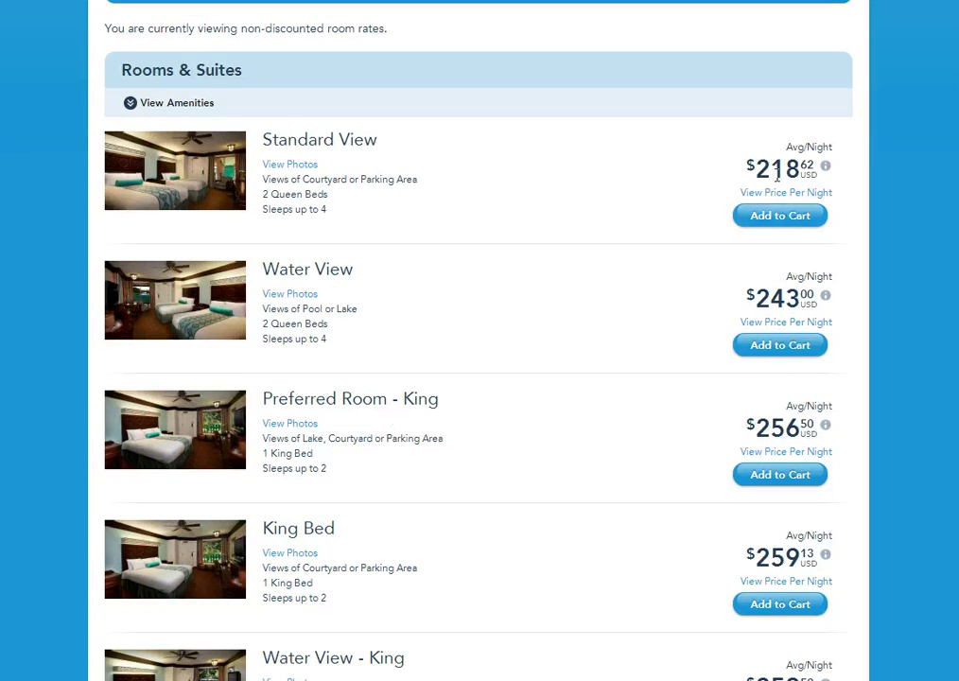
pyautogui.click(786, 217)
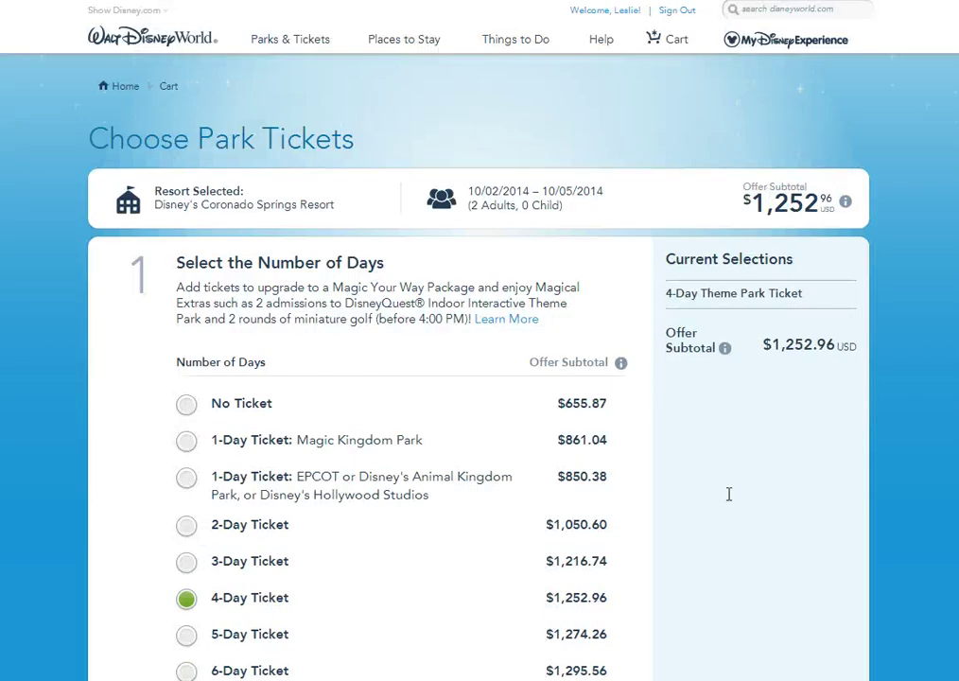
# Step: Choose No Ticket for park tickets, making the subtotal $655.87, then return to Word
pyautogui.scroll(-1, 730, 500)
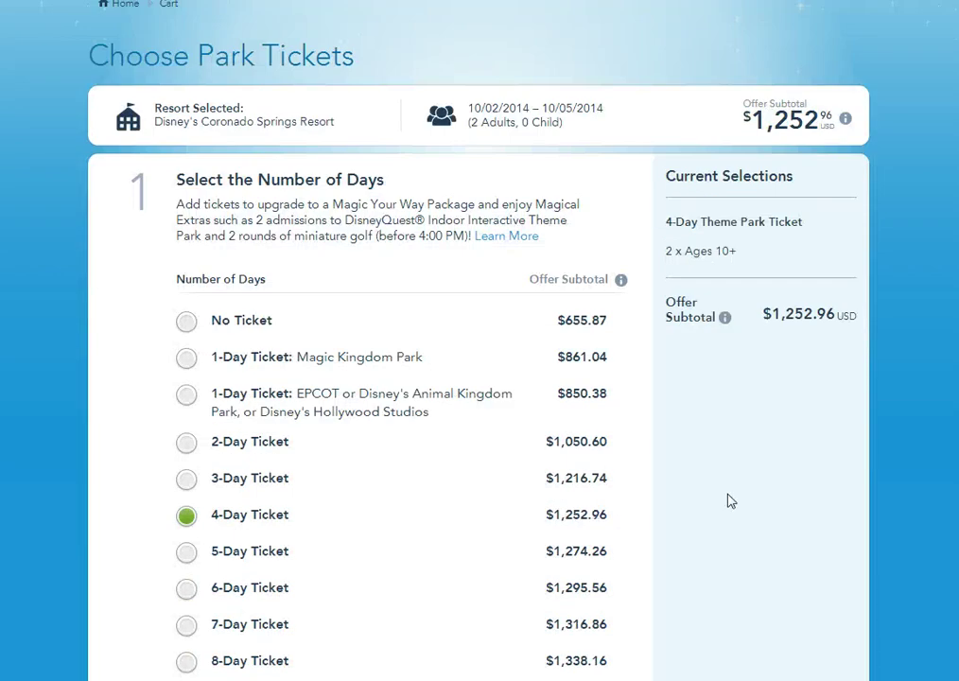
pyautogui.click(186, 322)
pyautogui.scroll(-7, 332, 620)
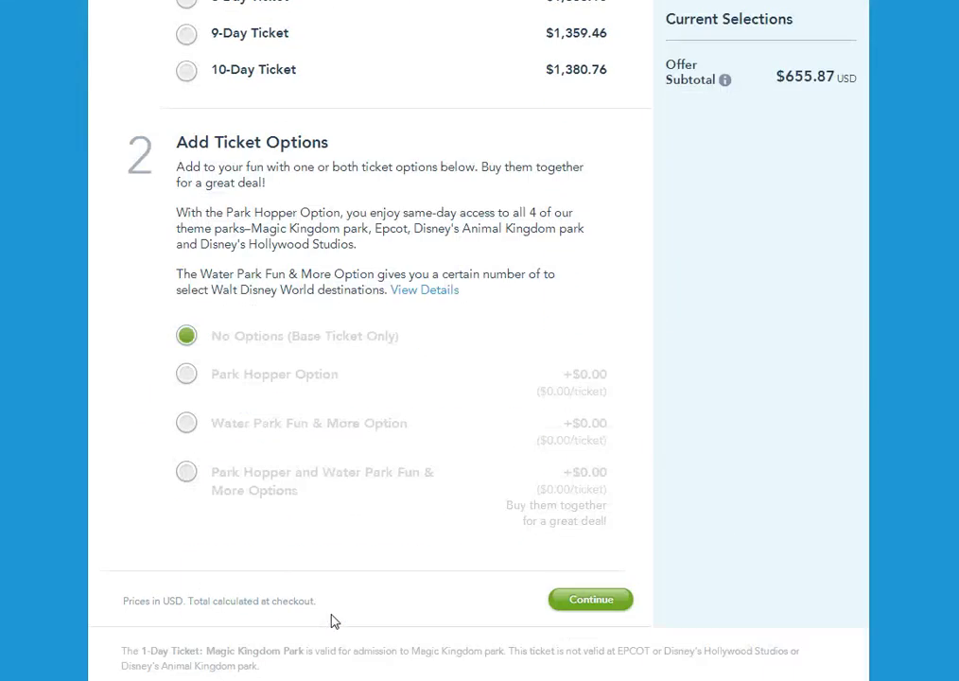
pyautogui.scroll(8, 551, 669)
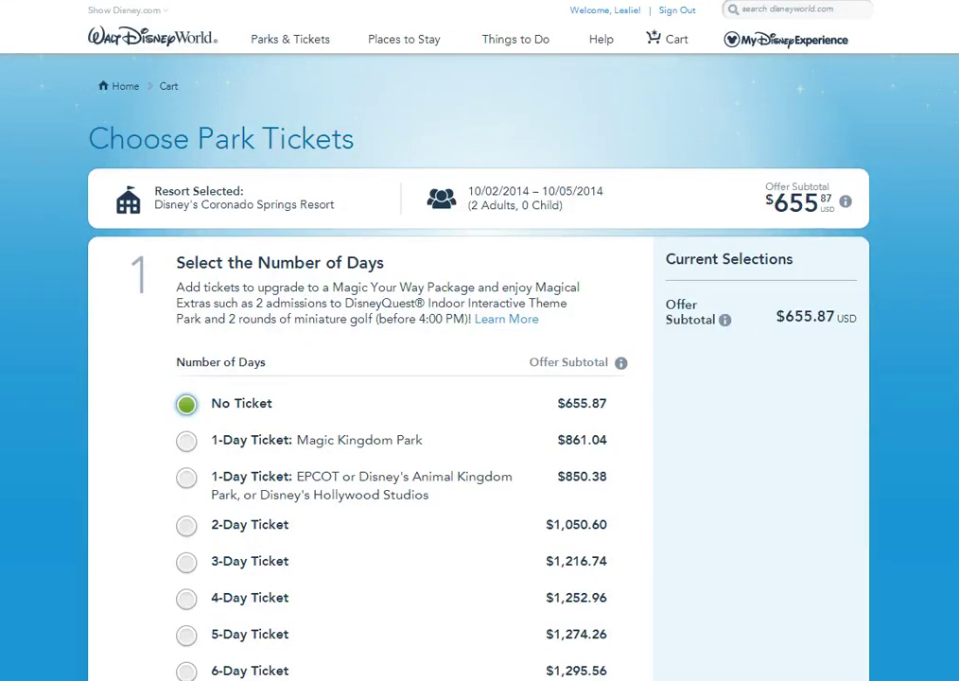
pyautogui.hotkey('alt', 'Tab')
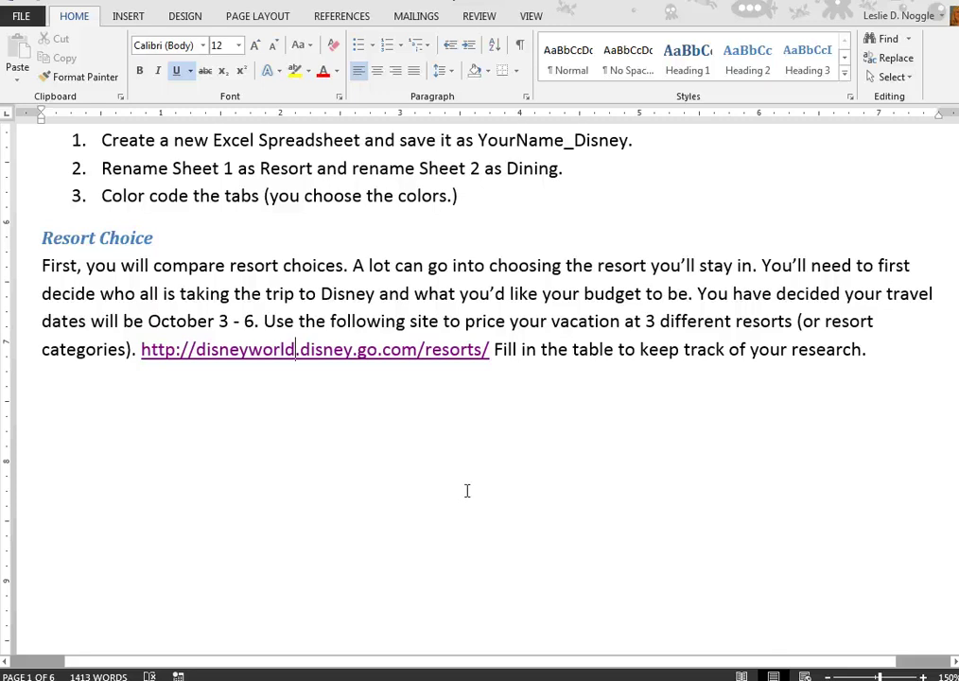
# Step: Scroll past the resort table, item 4 and the Deluxe Dining Plan prices to item 5's guidelines
pyautogui.scroll(-10, 530, 490)
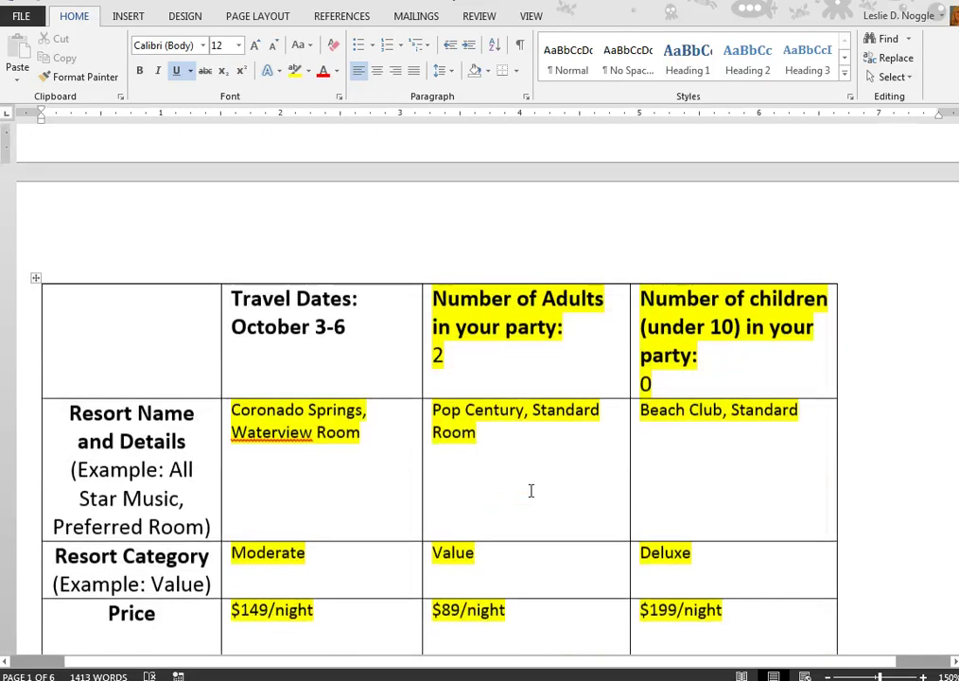
pyautogui.scroll(-1, 511, 482)
pyautogui.scroll(1, 505, 484)
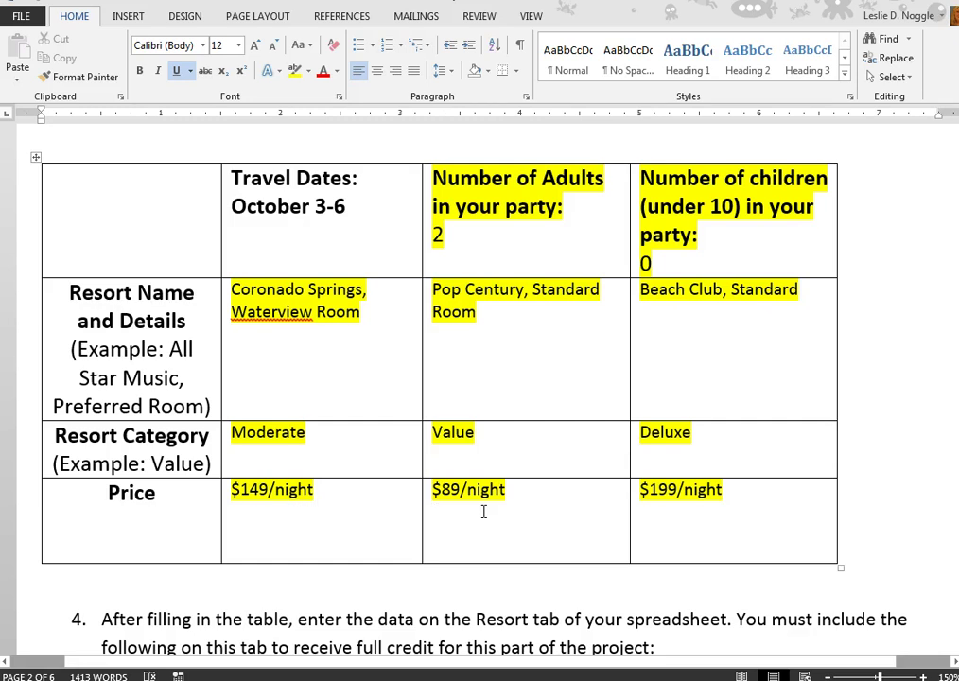
pyautogui.scroll(-5, 484, 512)
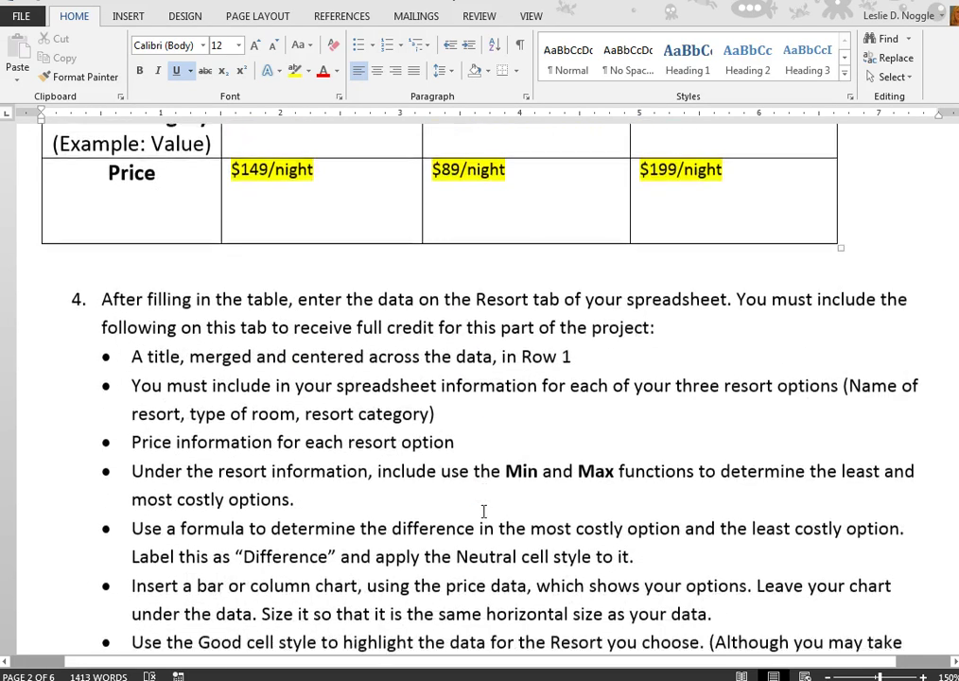
pyautogui.scroll(-1, 483, 511)
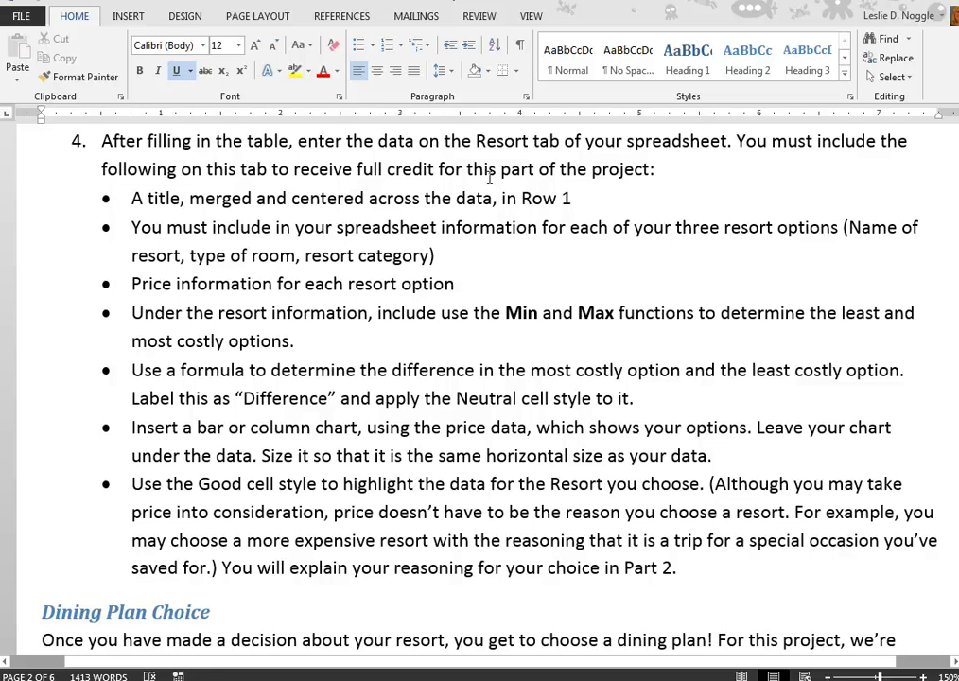
pyautogui.scroll(-8, 532, 342)
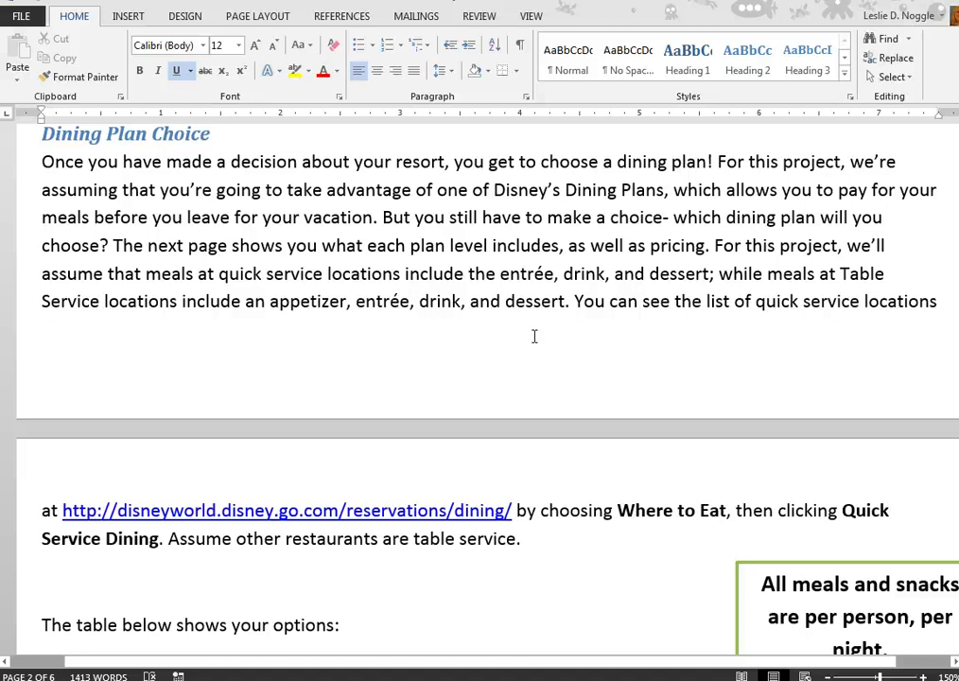
pyautogui.scroll(-3, 417, 323)
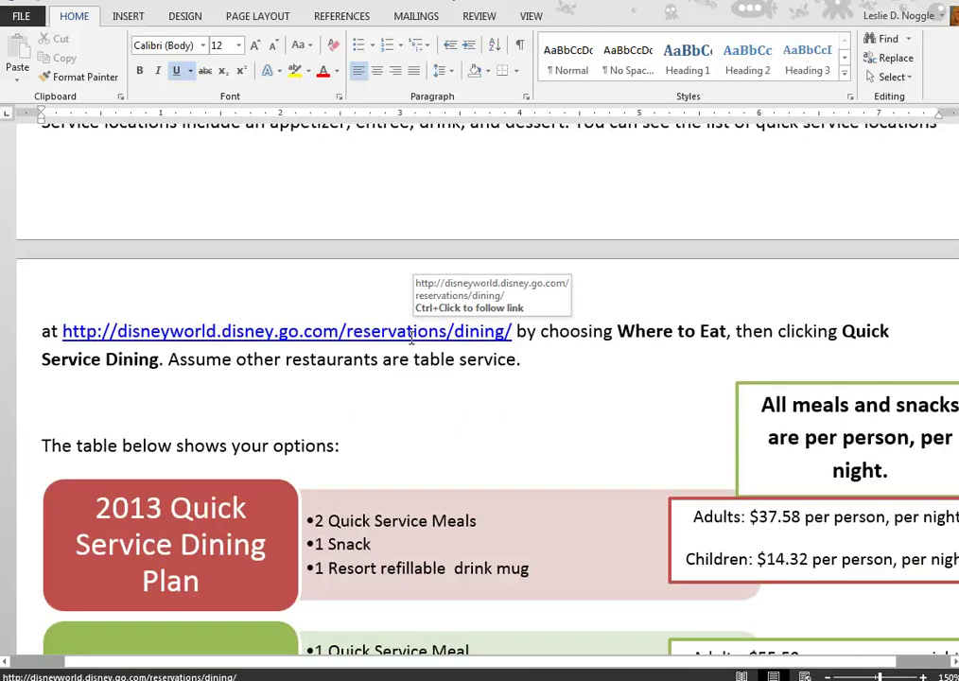
pyautogui.scroll(-11, 475, 523)
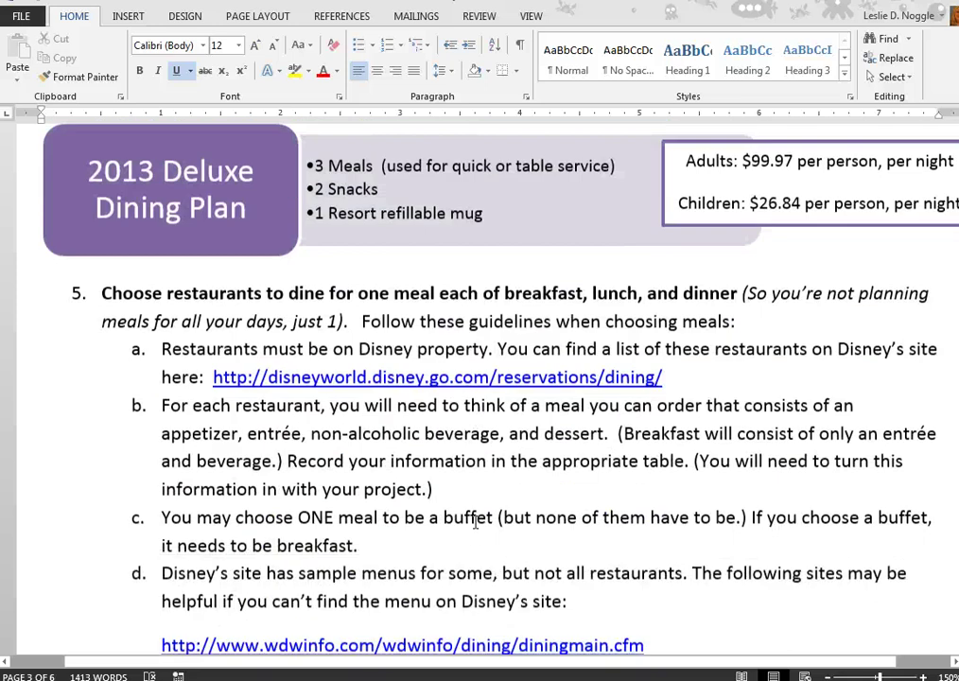
# Step: Look over the empty Breakfast, Lunch, Dinner and Snack tables, then return to item 5's links
pyautogui.scroll(-4, 475, 523)
pyautogui.scroll(-5, 476, 523)
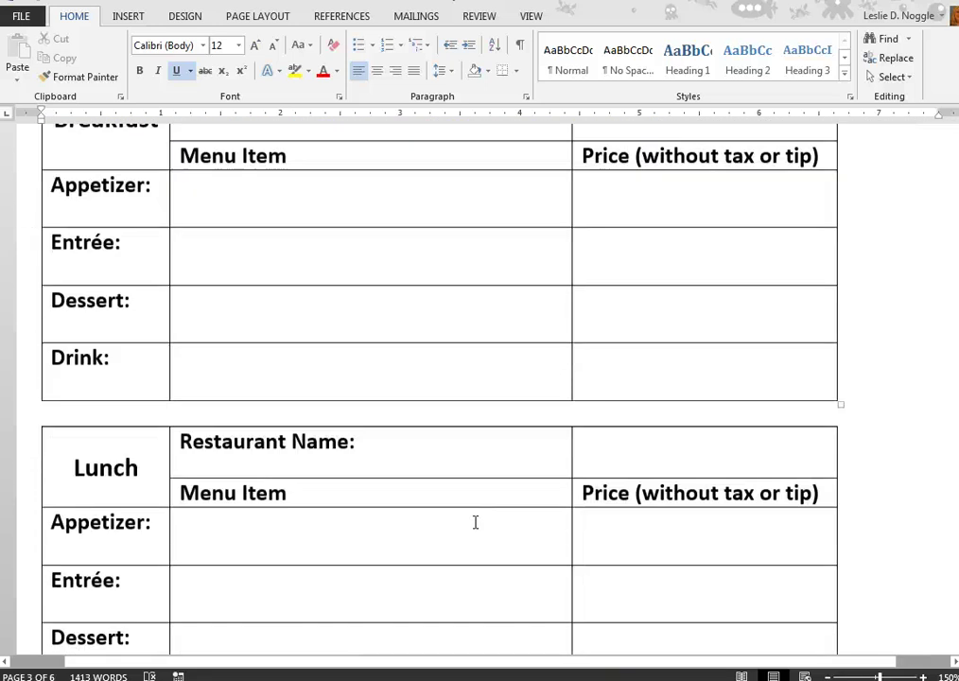
pyautogui.scroll(2, 474, 521)
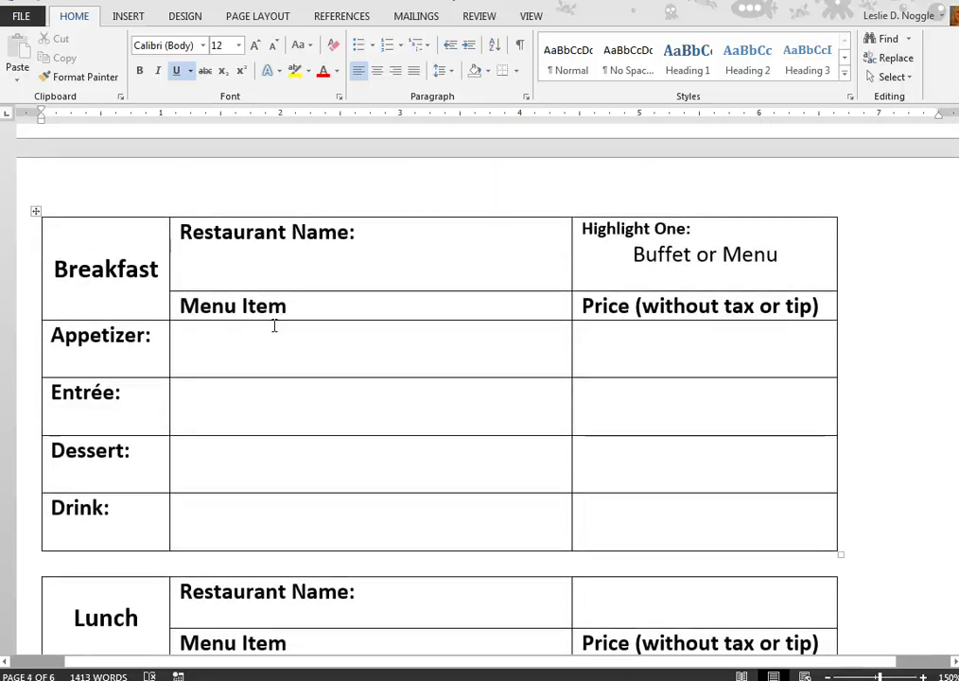
pyautogui.scroll(-3, 274, 481)
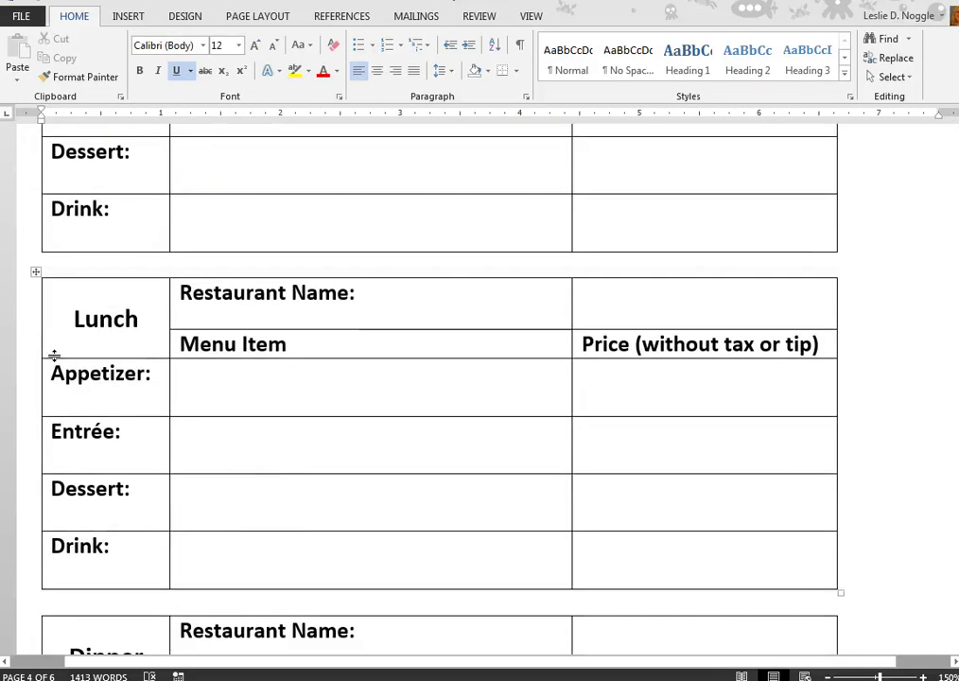
pyautogui.scroll(-2, 268, 463)
pyautogui.scroll(-1, 269, 462)
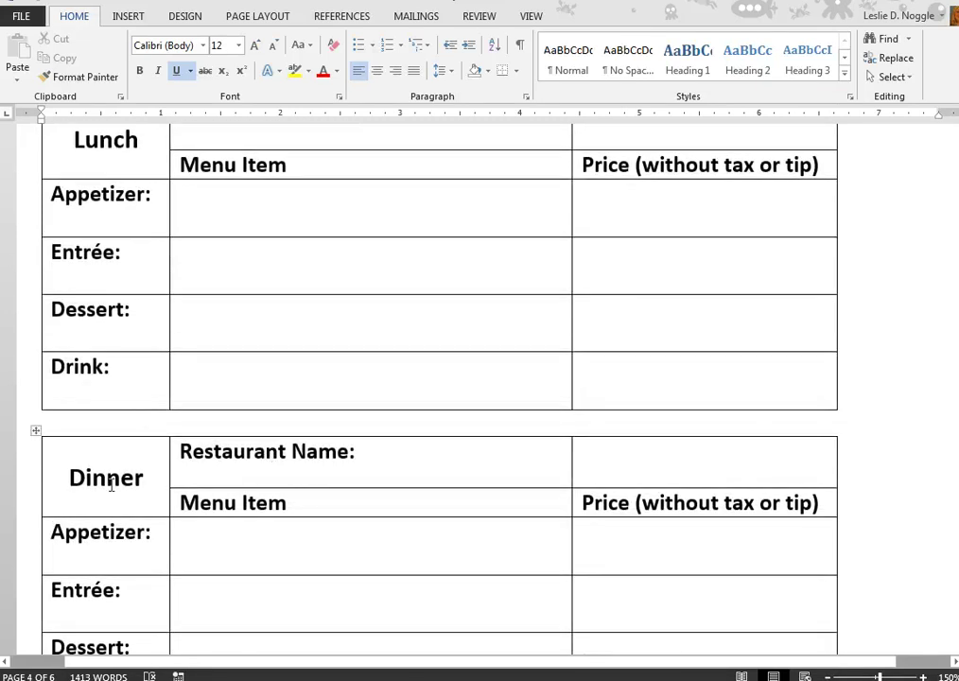
pyautogui.scroll(-8, 350, 509)
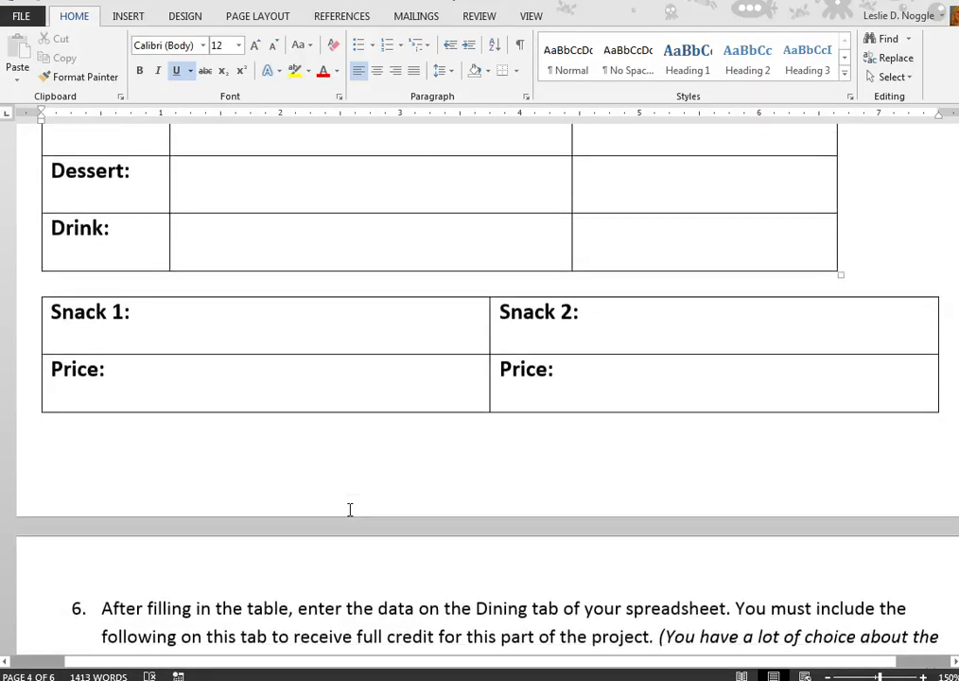
pyautogui.scroll(3, 350, 510)
pyautogui.scroll(-1, 349, 509)
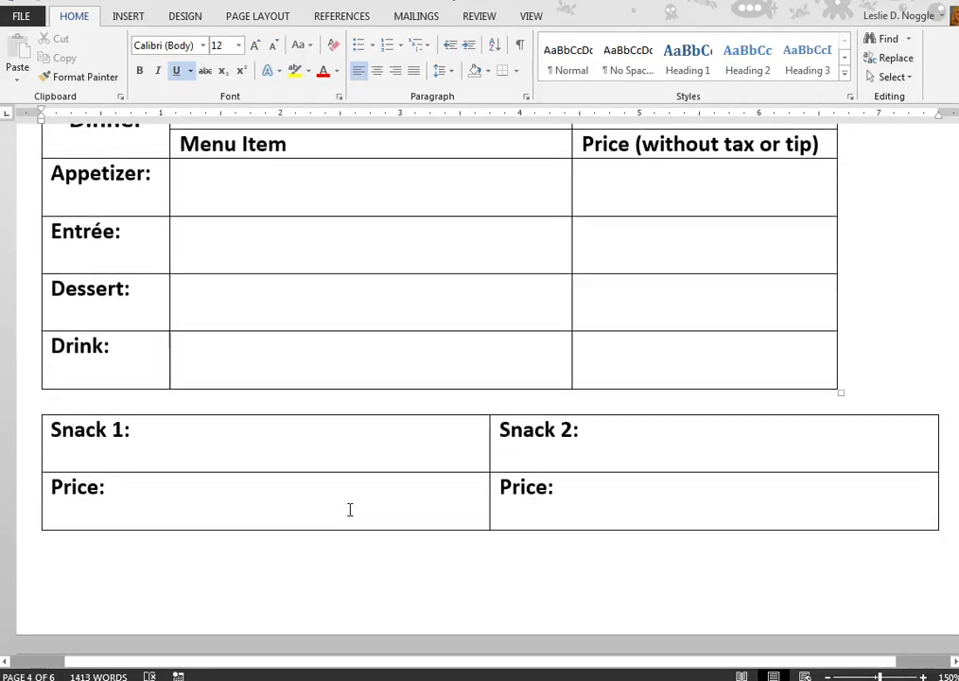
pyautogui.scroll(15, 252, 501)
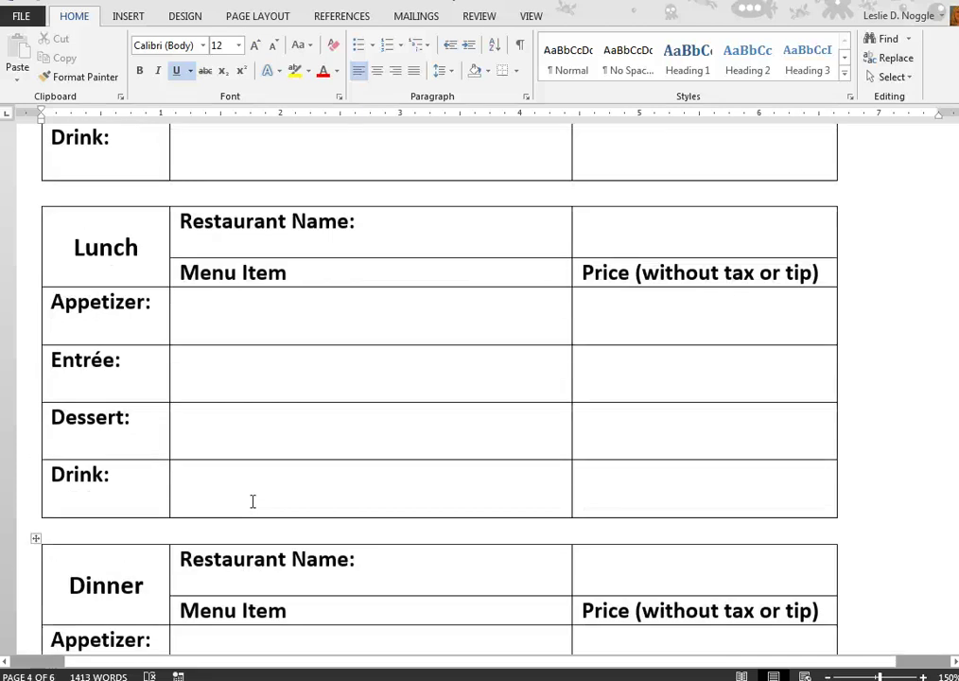
pyautogui.scroll(6, 368, 520)
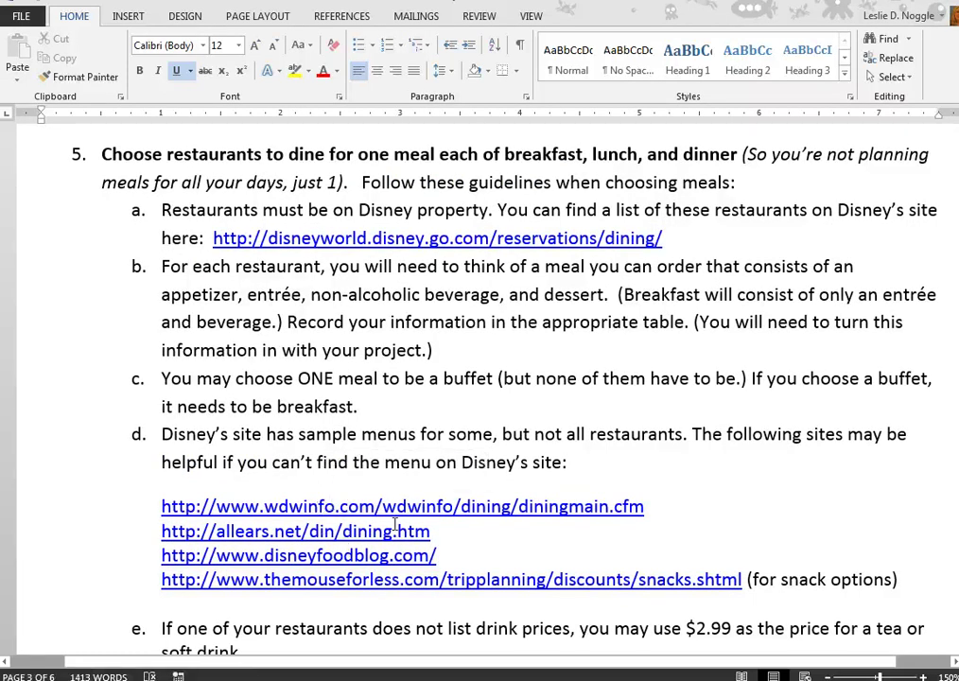
# Step: Scroll down to item 6's Dining tab requirements and steps 7 and 8
pyautogui.scroll(-10, 372, 565)
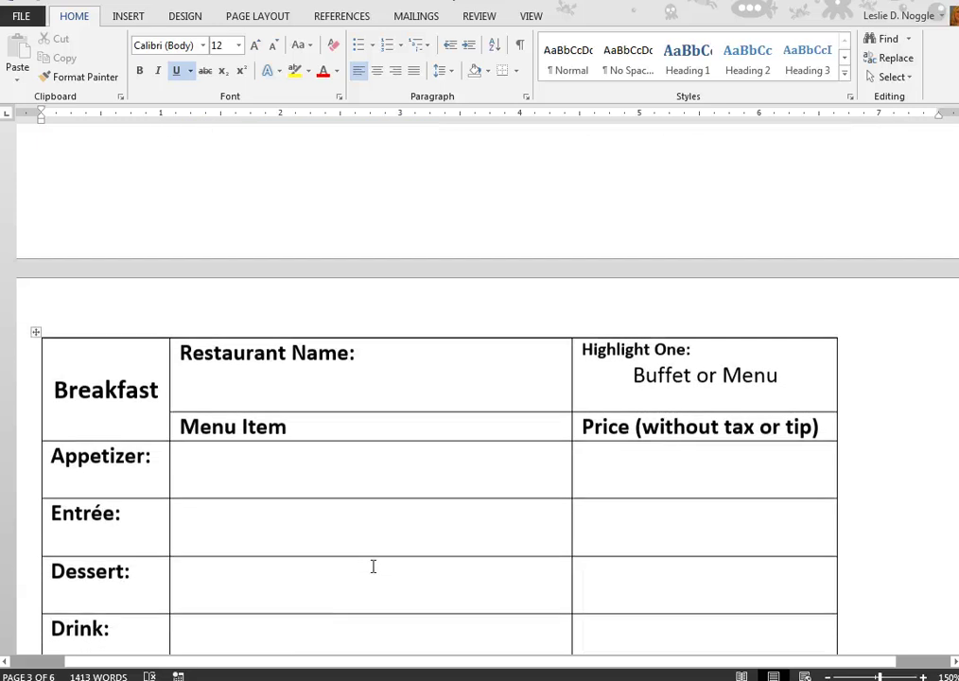
pyautogui.scroll(-3, 372, 566)
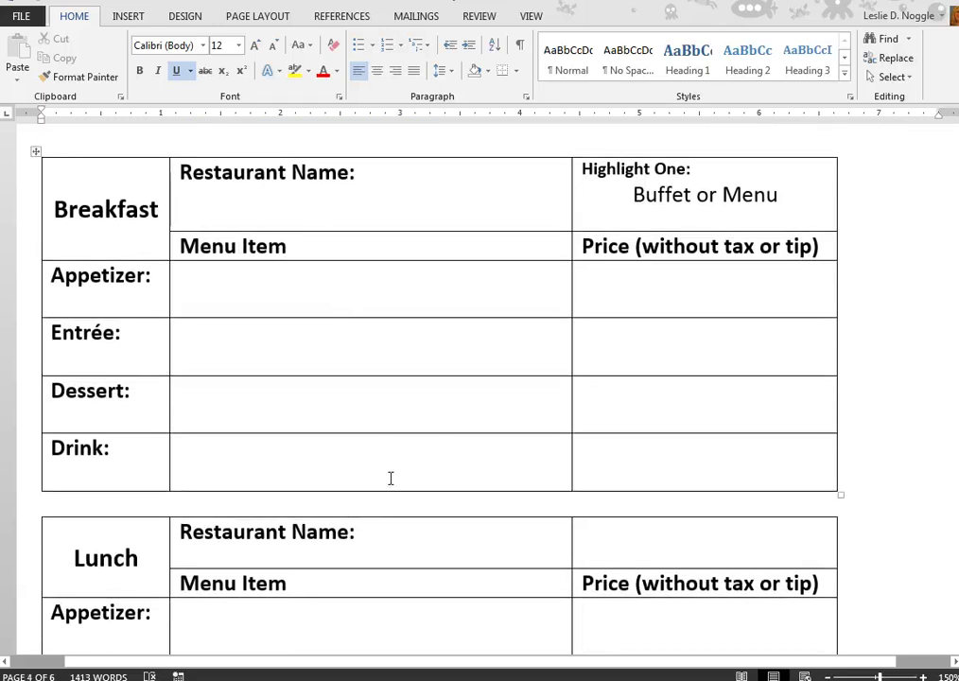
pyautogui.scroll(-10, 389, 477)
pyautogui.scroll(-12, 389, 481)
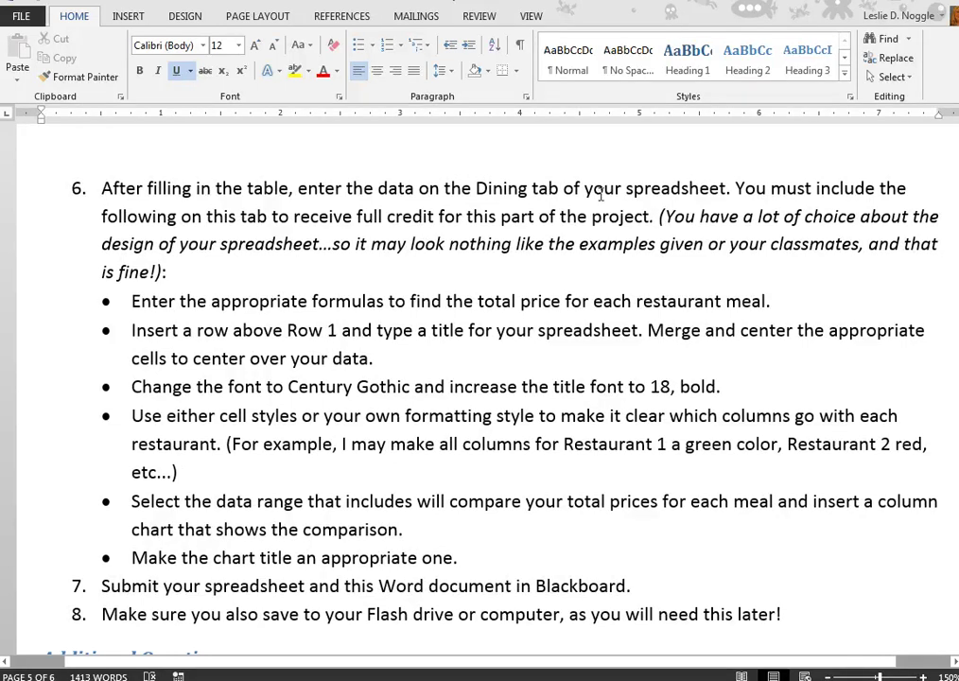
# Step: Check the Additional Questions at the end of the directions, dismissing a stray shortcut menu
pyautogui.scroll(-7, 375, 480)
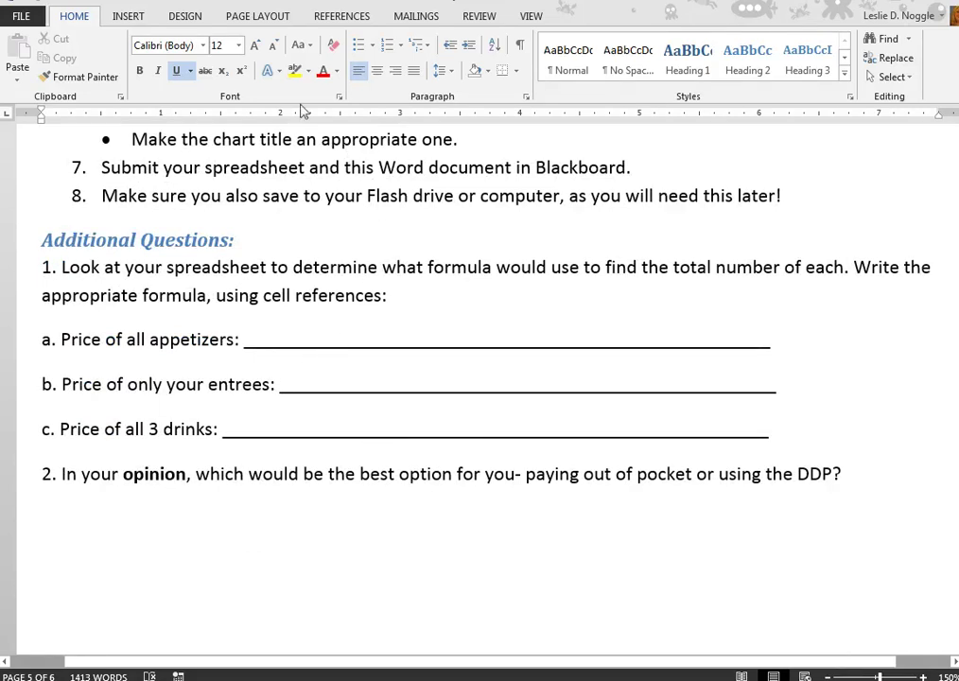
pyautogui.scroll(5, 456, 554)
pyautogui.rightClick(456, 554)
pyautogui.press('Escape')
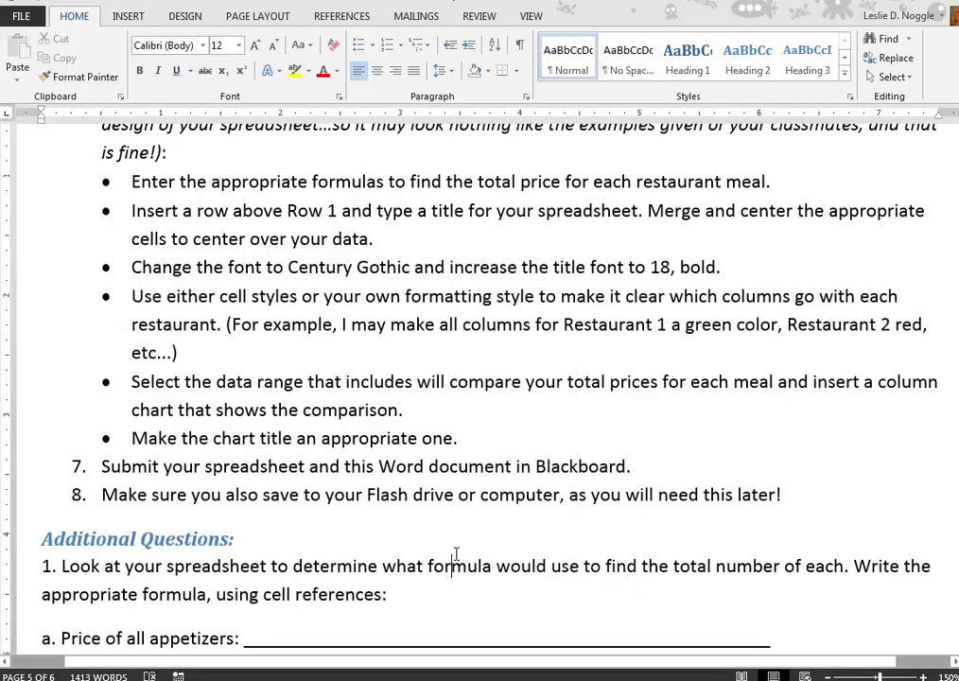
pyautogui.scroll(20, 456, 554)
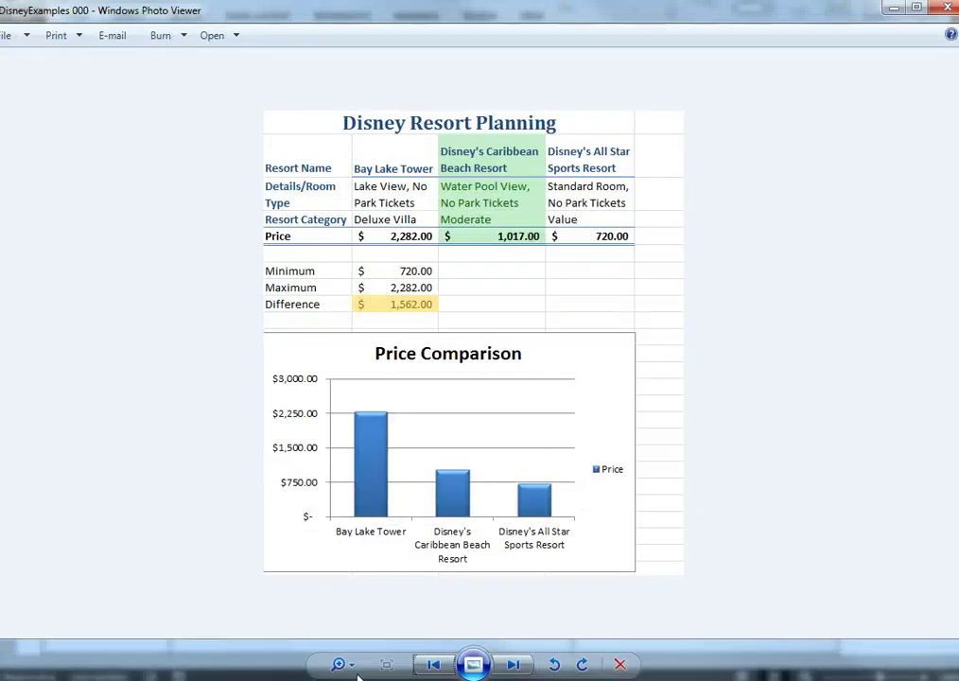
# Step: Browse the DisneyExamples 000–002 samples: Resort Planning, Dining Planning and Rooming, ending on Resort Planning
pyautogui.click(433, 664)
pyautogui.click(513, 665)
pyautogui.click(513, 665)
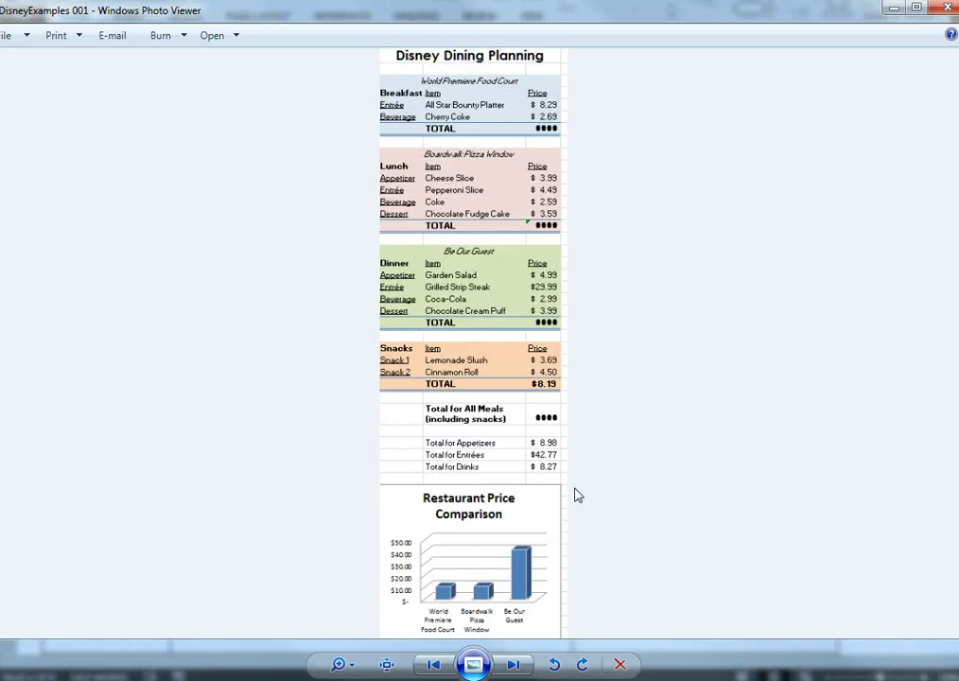
pyautogui.click(520, 667)
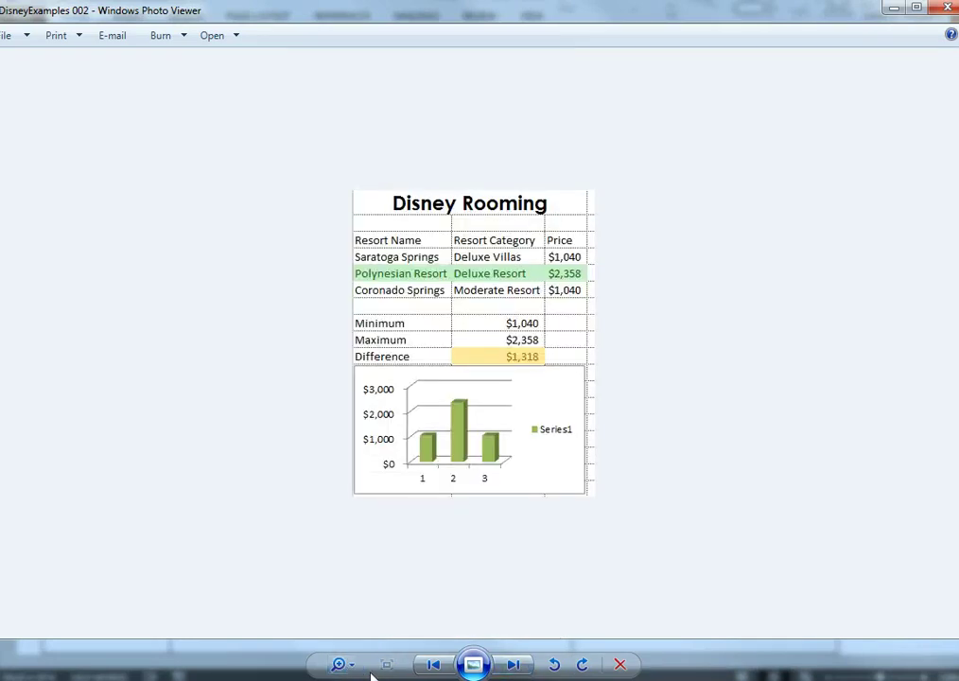
pyautogui.click(430, 666)
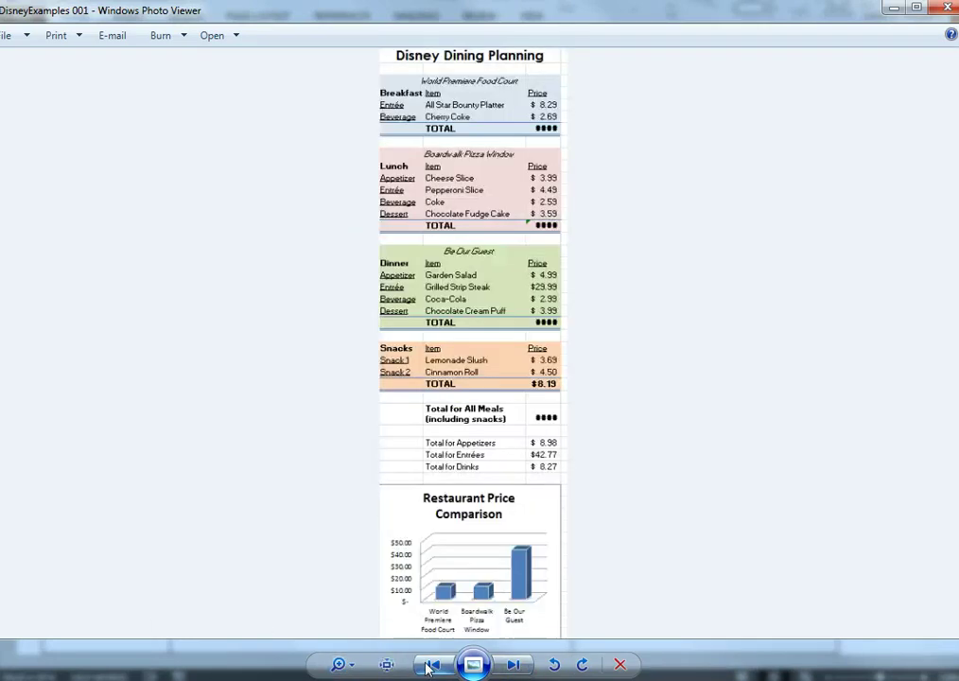
pyautogui.click(429, 667)
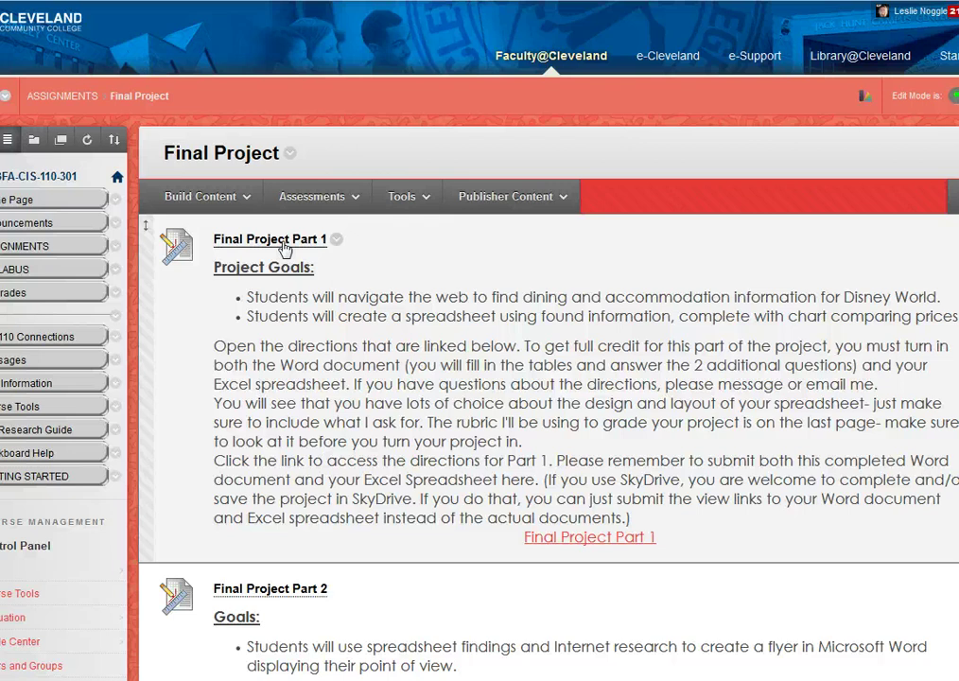
# Step: Open the Final Project Part 1 submission and attach DisneyExamples 002.png from the Dropbox folder
pyautogui.click(284, 242)
pyautogui.scroll(-6, 368, 426)
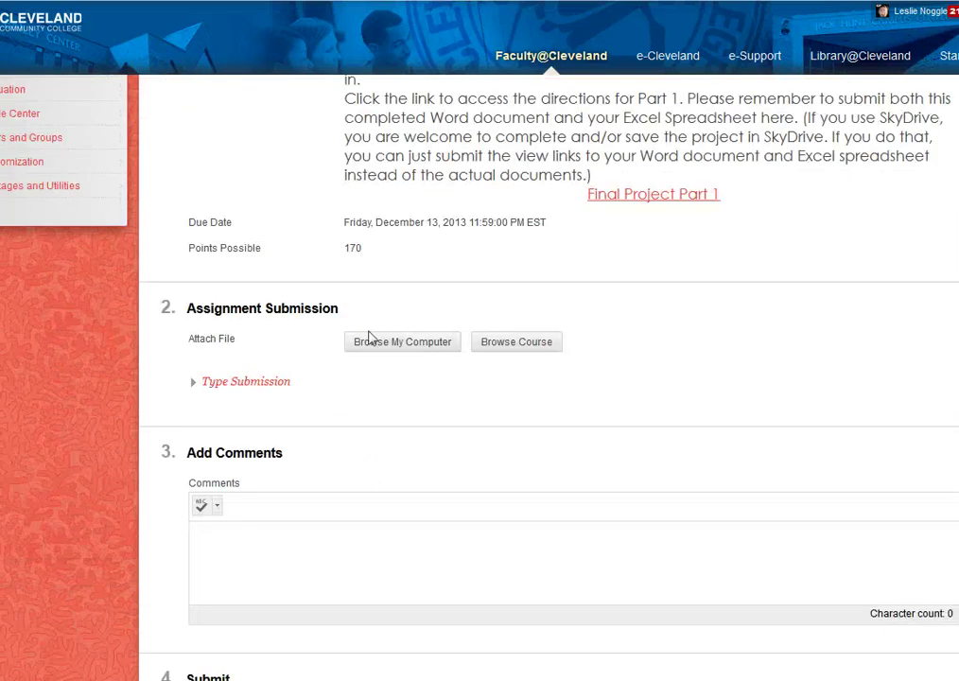
pyautogui.click(368, 344)
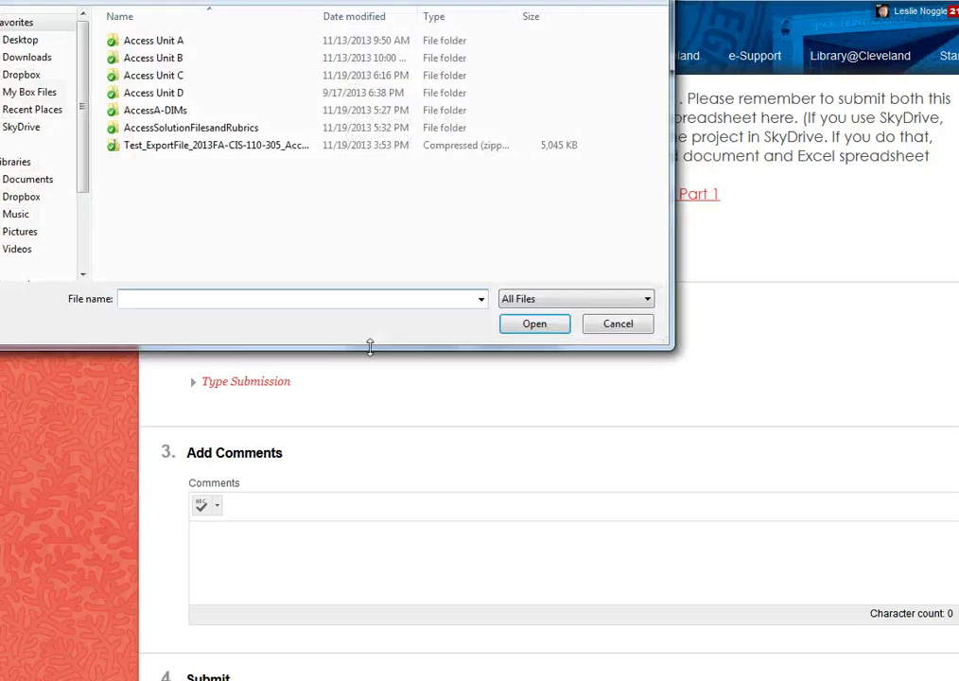
pyautogui.click(29, 75)
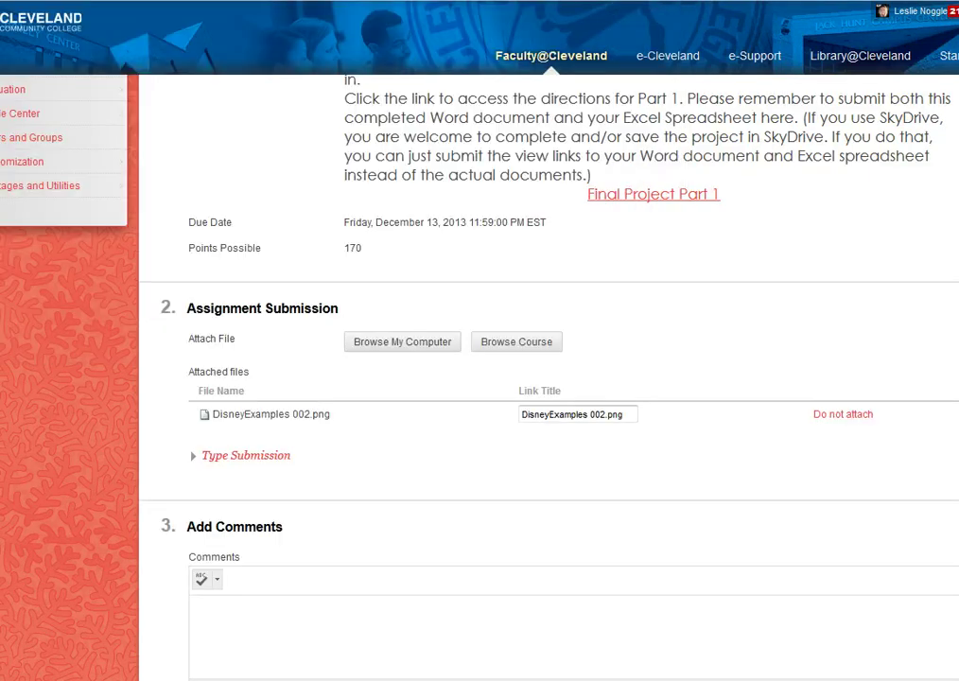
# Step: Attach Disney Part 2.docx as the second file of the submission
pyautogui.click(381, 340)
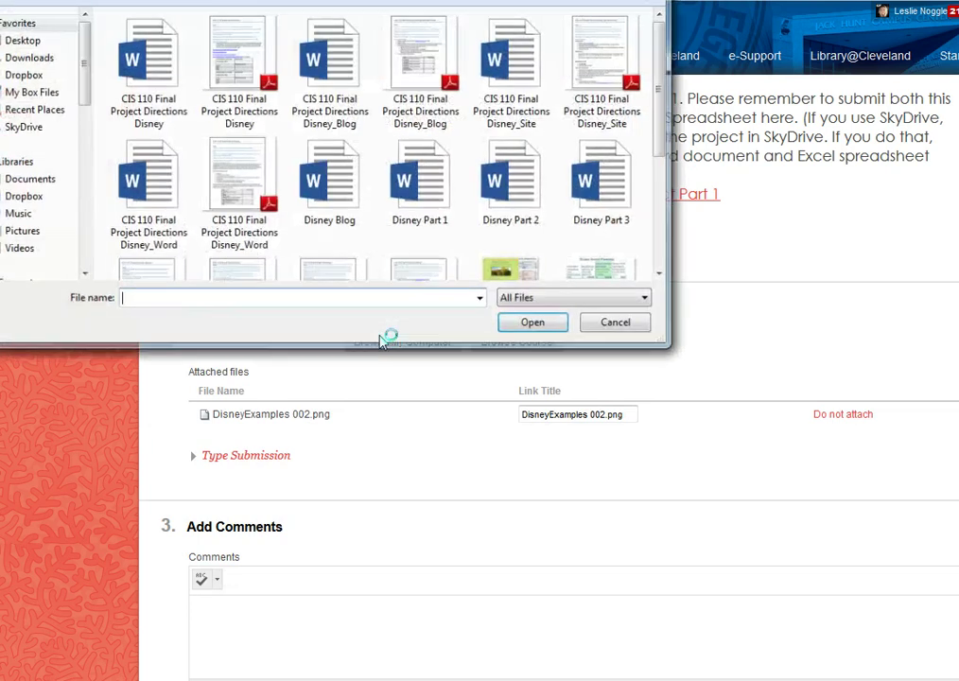
pyautogui.click(501, 184)
pyautogui.click(508, 325)
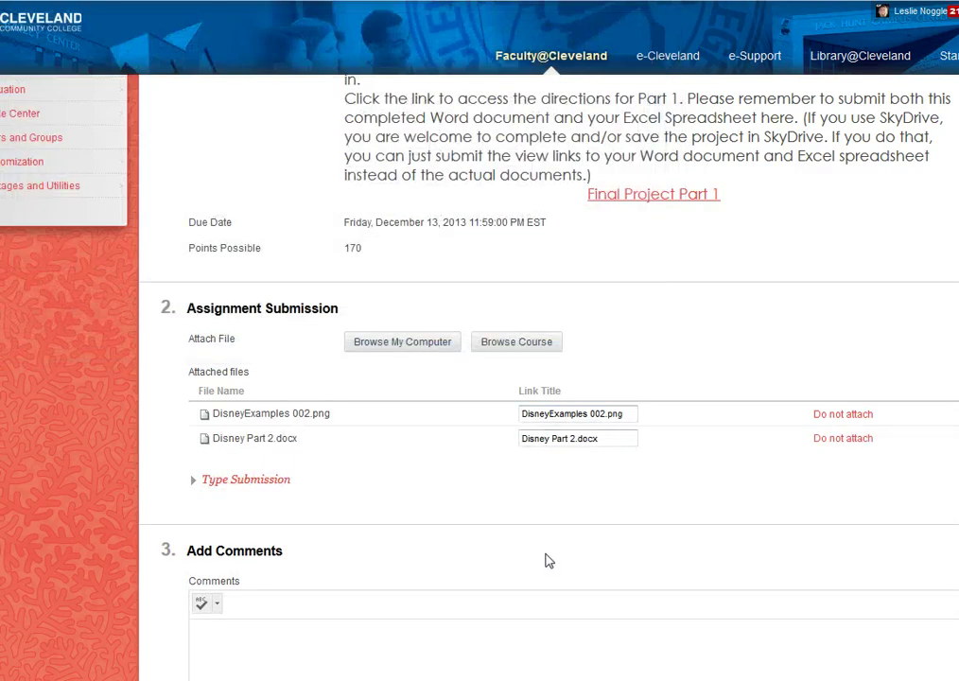
pyautogui.scroll(-3, 543, 557)
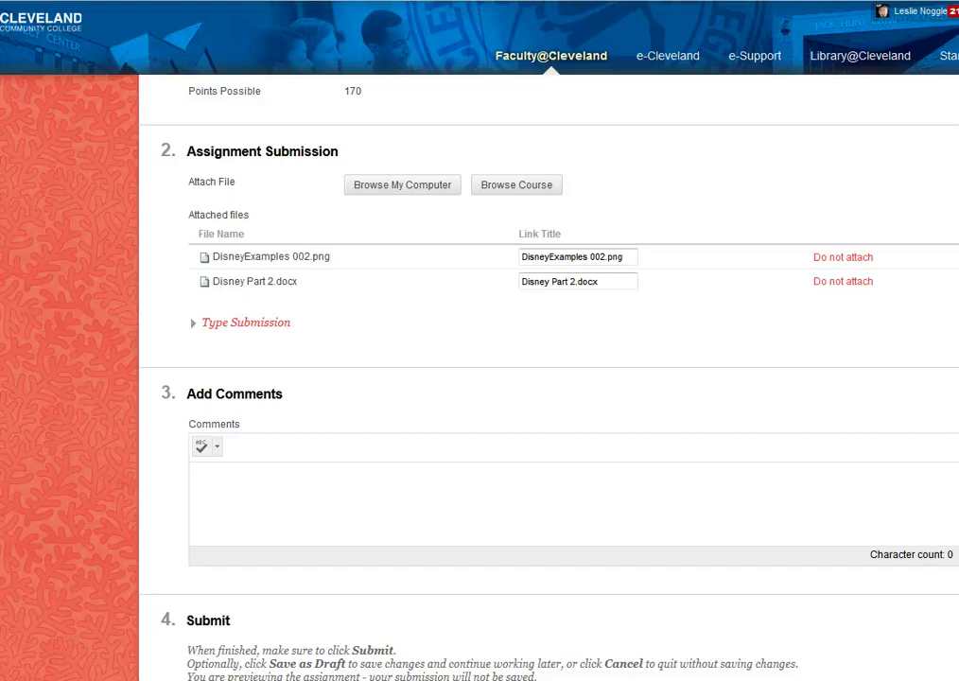